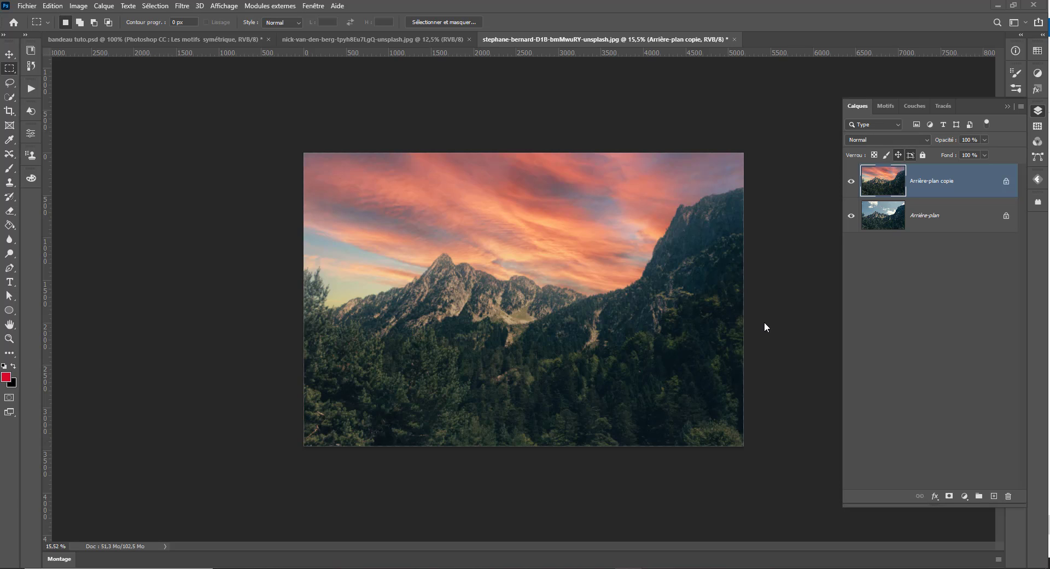
Clear the rectangular selection and toggle the visibility of the Arrière-plan copie layer to compare the original and replaced skies.
{"action": "left_click", "coordinate": [850, 181]}
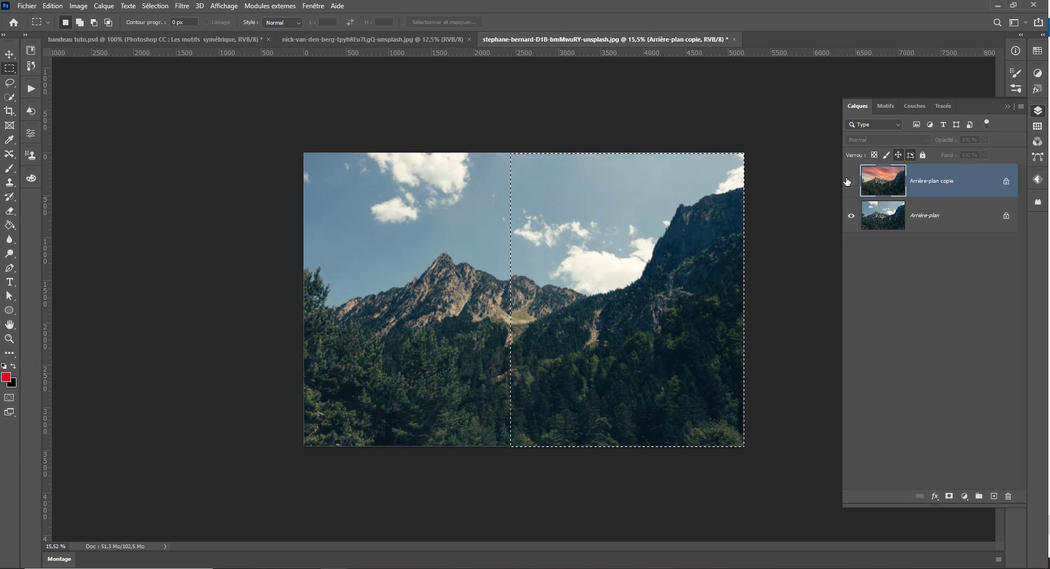
{"action": "key", "text": "v"}
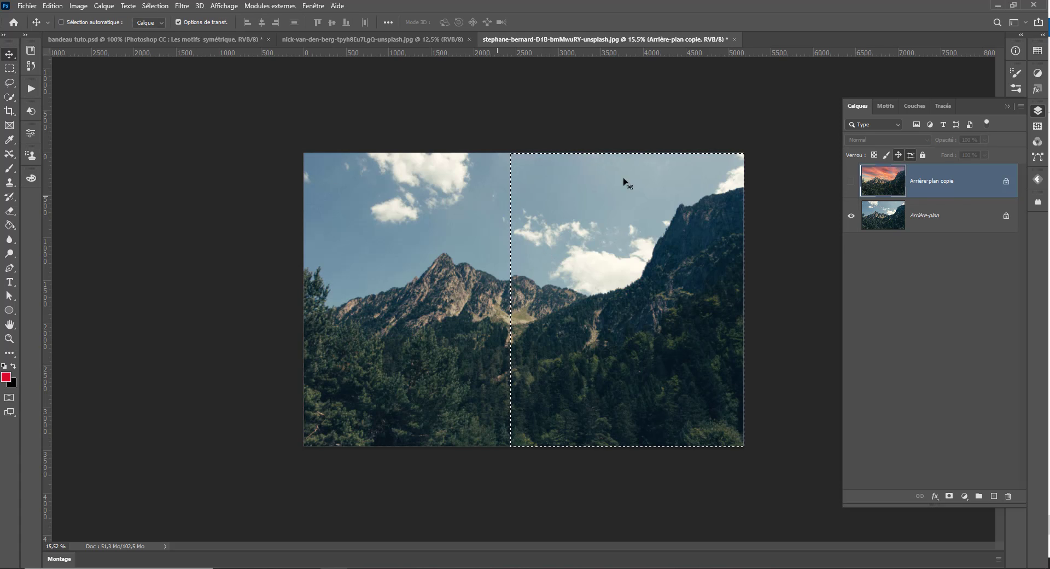
{"action": "left_click", "coordinate": [9, 68]}
{"action": "key", "text": "ctrl+d"}
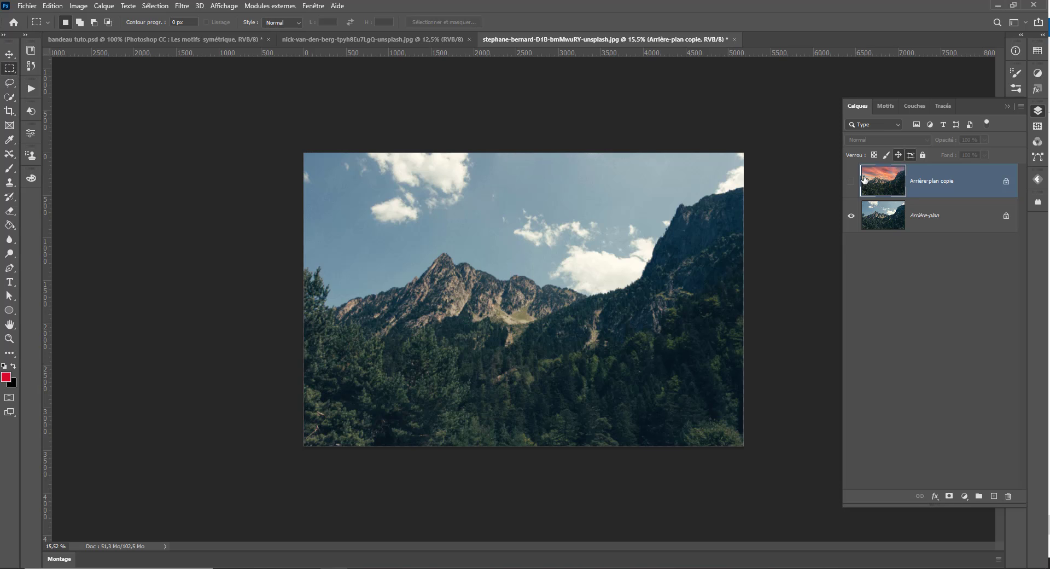
{"action": "left_click", "coordinate": [850, 181]}
{"action": "left_click", "coordinate": [849, 182]}
{"action": "left_click", "coordinate": [849, 182]}
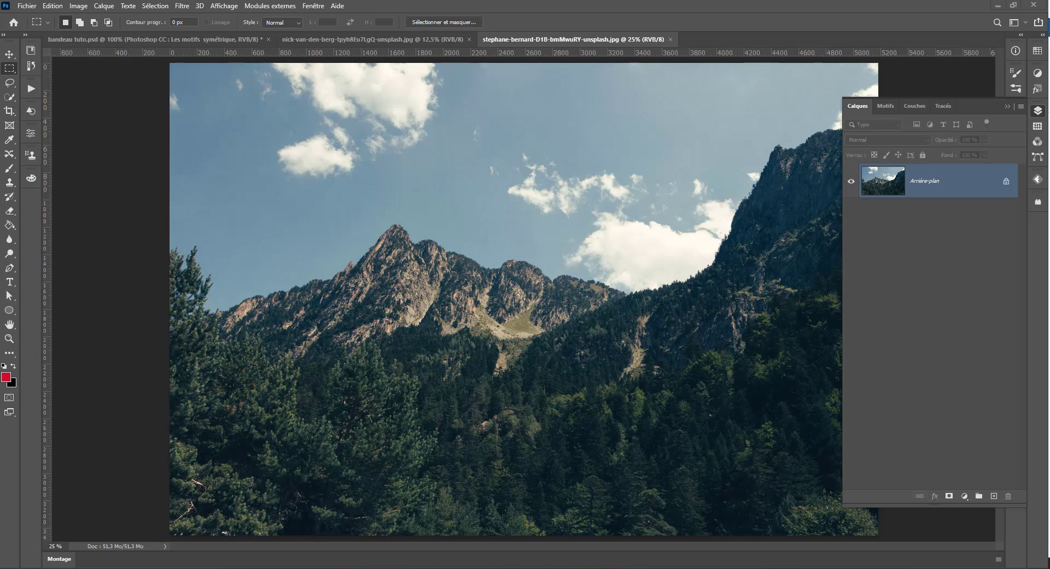
Collapse the layers panel, start Remplacement du ciel on the mountain photo, and move its dialog clear of the image.
{"action": "left_click", "coordinate": [1038, 110]}
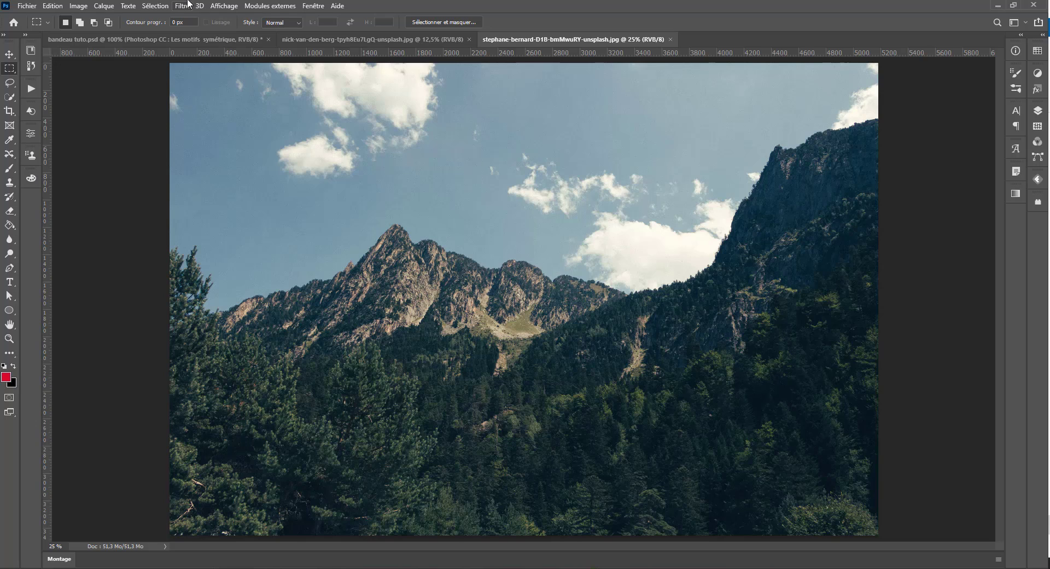
{"action": "left_click", "coordinate": [53, 6]}
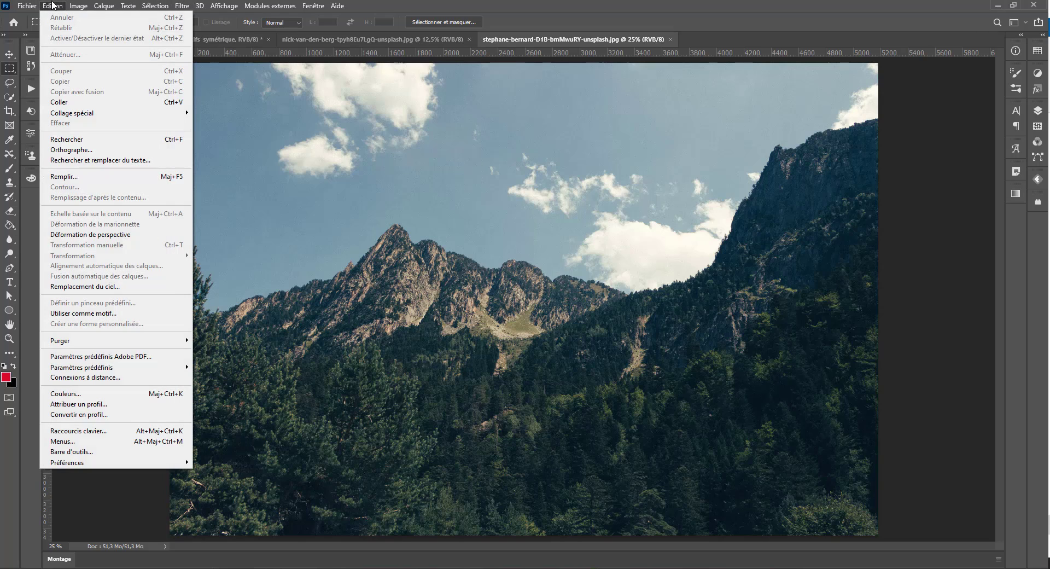
{"action": "left_click", "coordinate": [126, 290]}
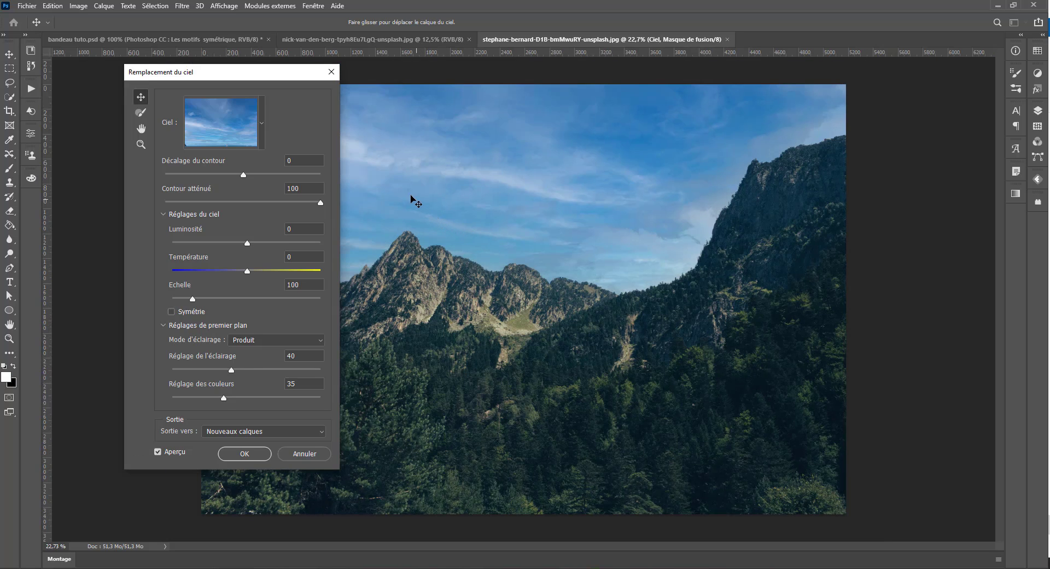
{"action": "scroll", "coordinate": [494, 229], "scroll_direction": "down", "scroll_amount": 5}
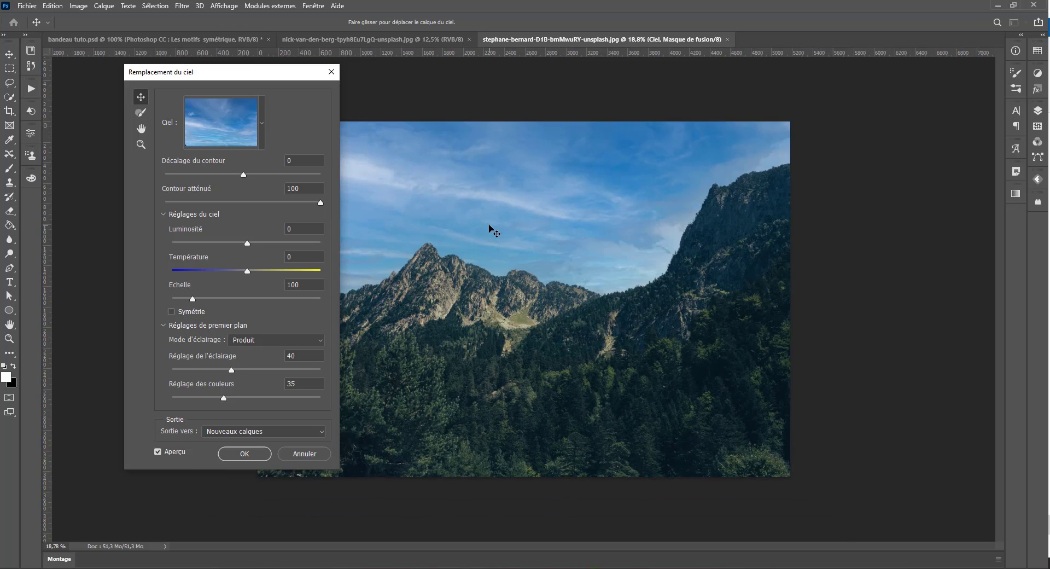
{"action": "scroll", "coordinate": [455, 225], "scroll_direction": "up", "scroll_amount": 1}
{"action": "left_click_drag", "start_coordinate": [246, 81], "coordinate": [201, 85]}
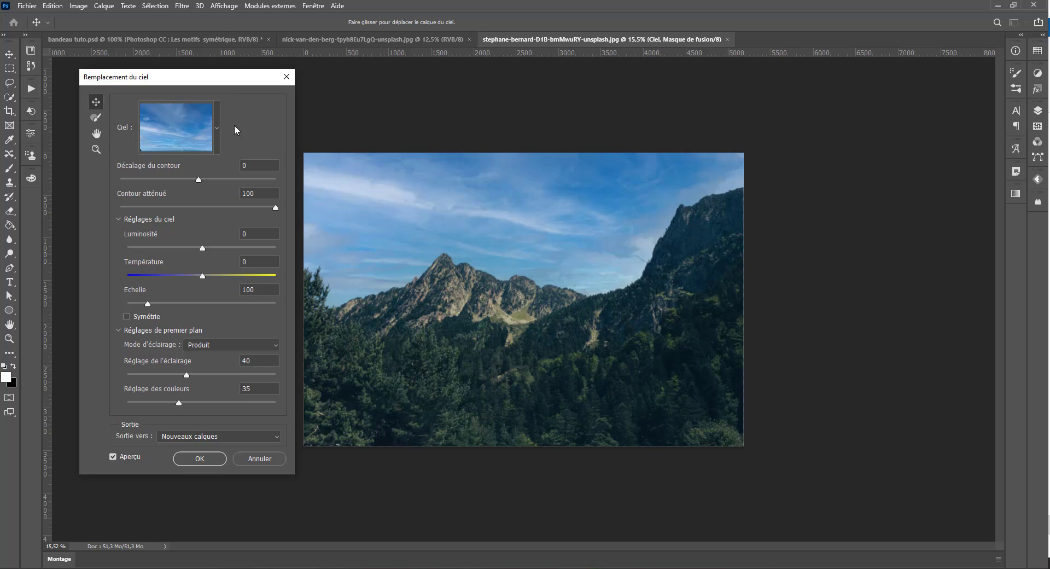
Apply the sky preset with small scattered orange clouds from the Couchers de soleil group.
{"action": "left_click", "coordinate": [216, 116]}
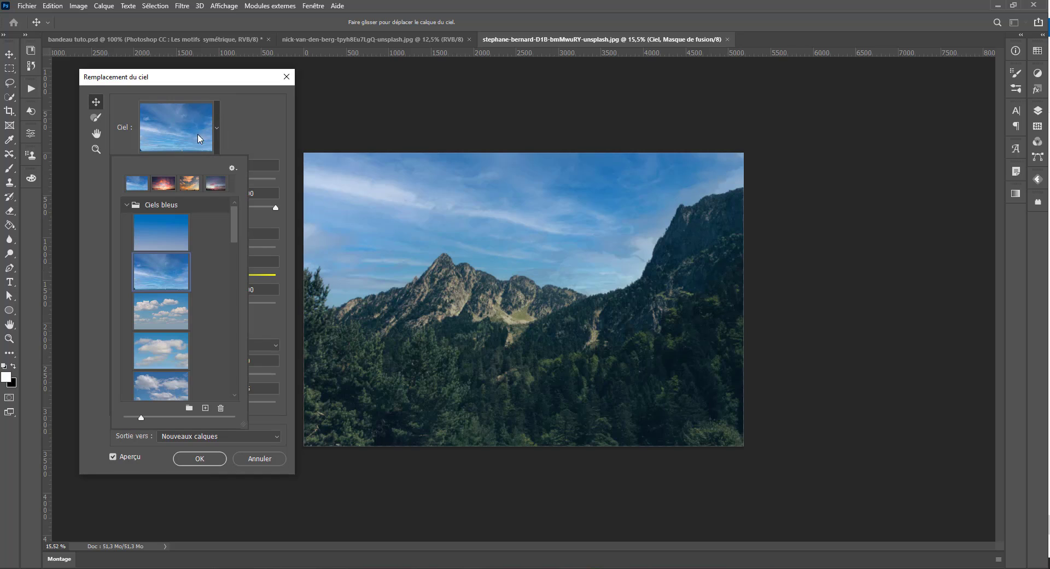
{"action": "left_click", "coordinate": [127, 205]}
{"action": "scroll", "coordinate": [146, 239], "scroll_direction": "down", "scroll_amount": 4}
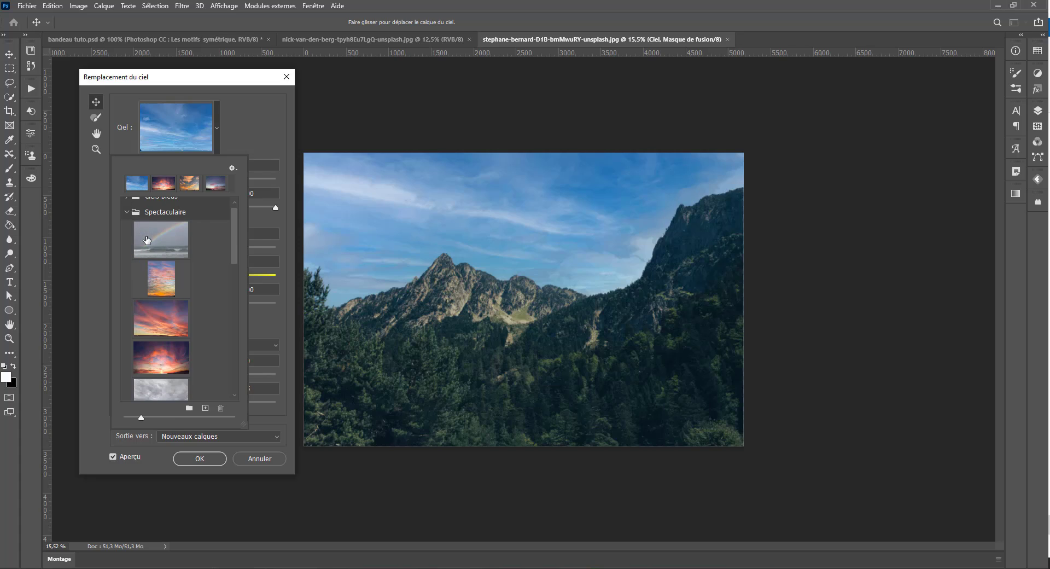
{"action": "scroll", "coordinate": [165, 267], "scroll_direction": "down", "scroll_amount": 8}
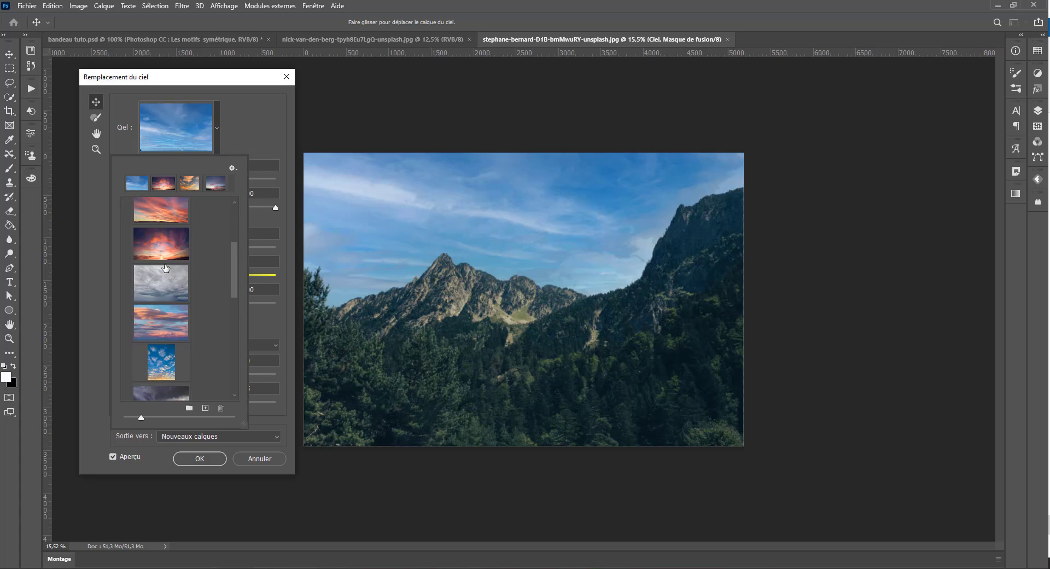
{"action": "scroll", "coordinate": [184, 314], "scroll_direction": "down", "scroll_amount": 3}
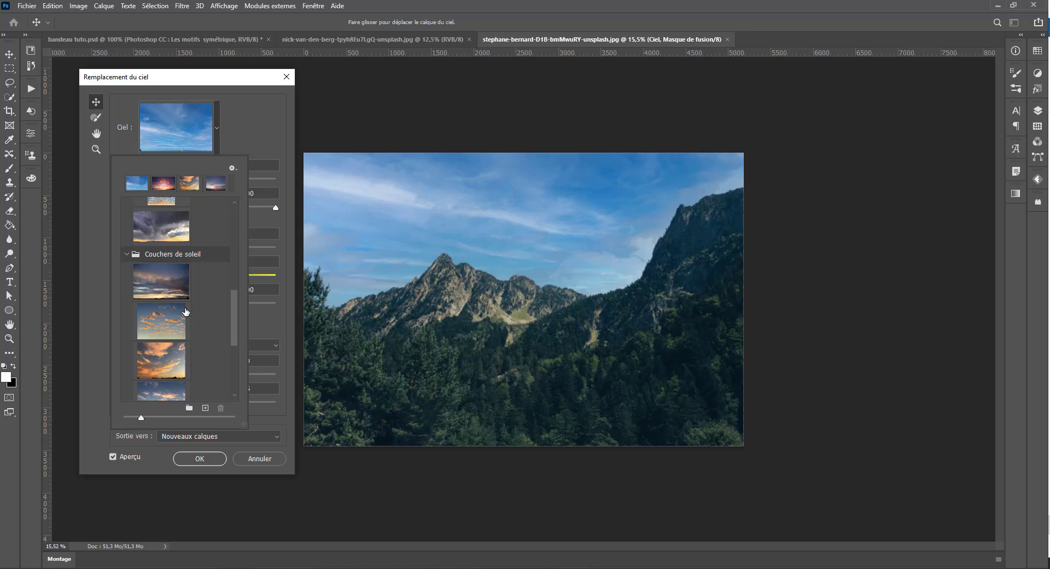
{"action": "left_click", "coordinate": [161, 303]}
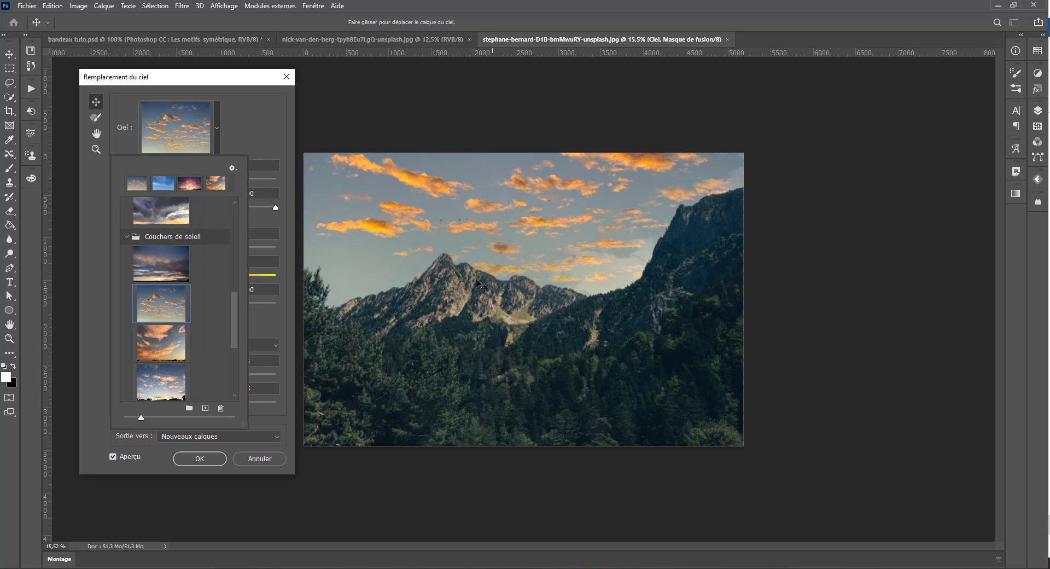
Switch the sky to the portrait-format blue preset with golden clouds in the Spectaculaire group.
{"action": "scroll", "coordinate": [181, 249], "scroll_direction": "up", "scroll_amount": 1}
{"action": "scroll", "coordinate": [181, 248], "scroll_direction": "up", "scroll_amount": 4}
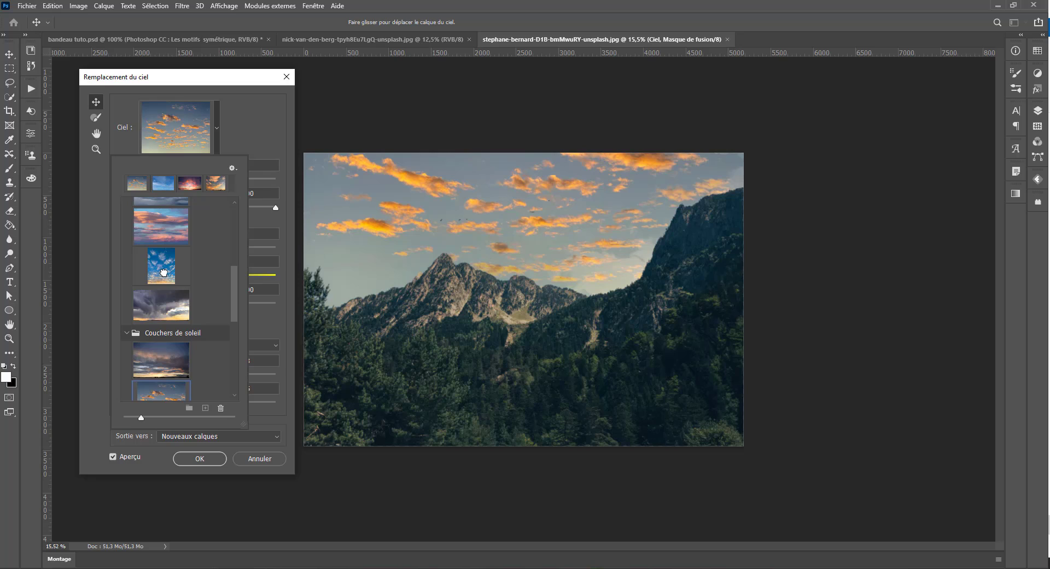
{"action": "left_click", "coordinate": [163, 271]}
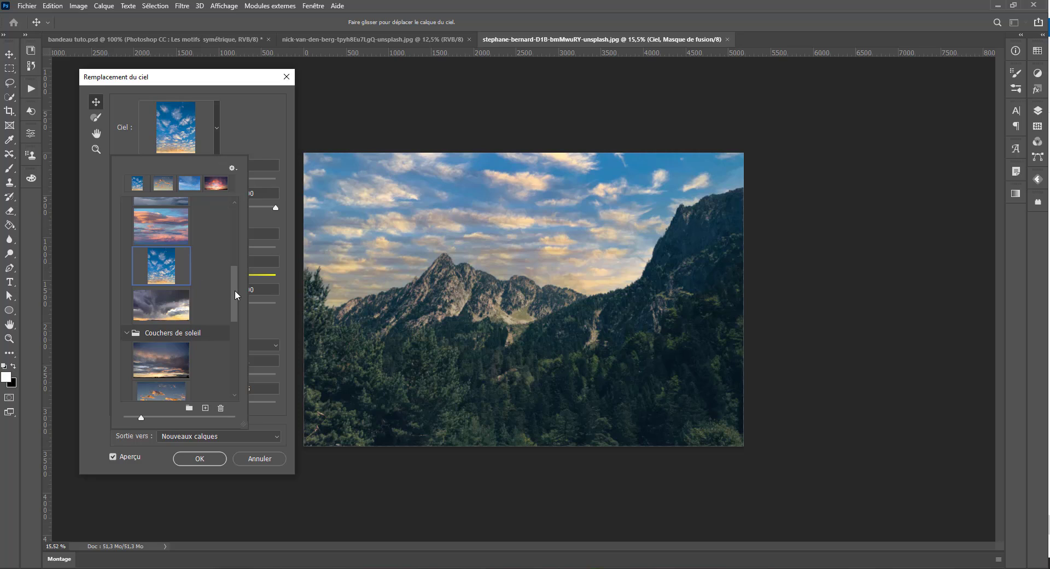
Examine the remaining sky presets, the dialog for adding a custom sky image, and the preset import and export options.
{"action": "left_click_drag", "start_coordinate": [235, 291], "coordinate": [231, 372]}
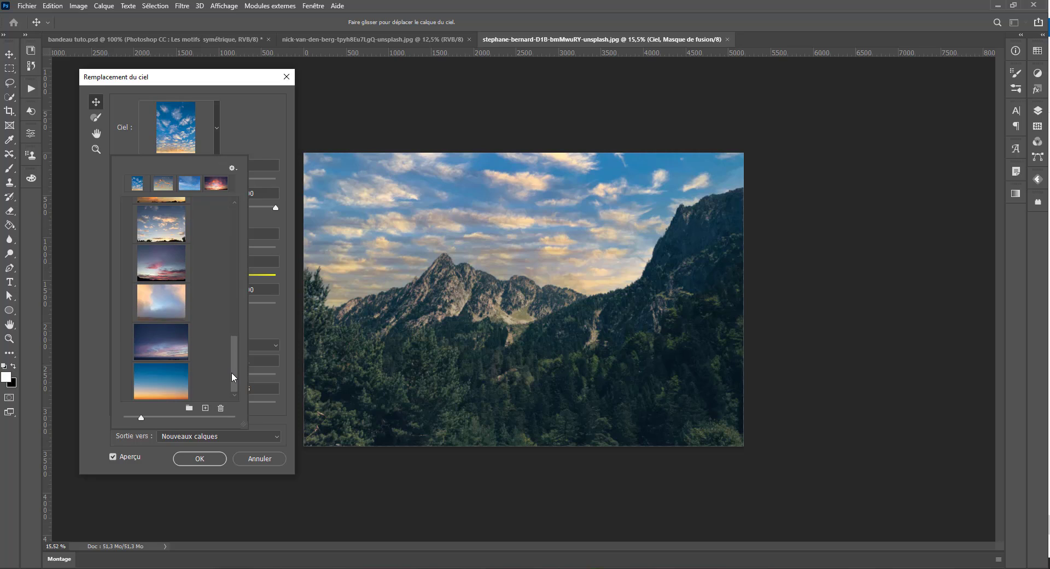
{"action": "left_click", "coordinate": [203, 410]}
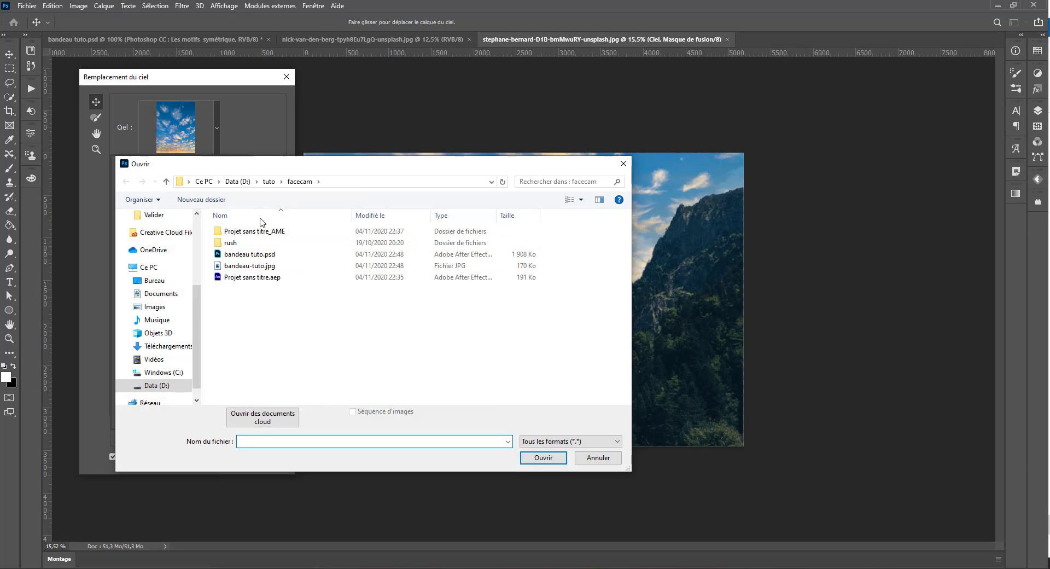
{"action": "left_click", "coordinate": [598, 457]}
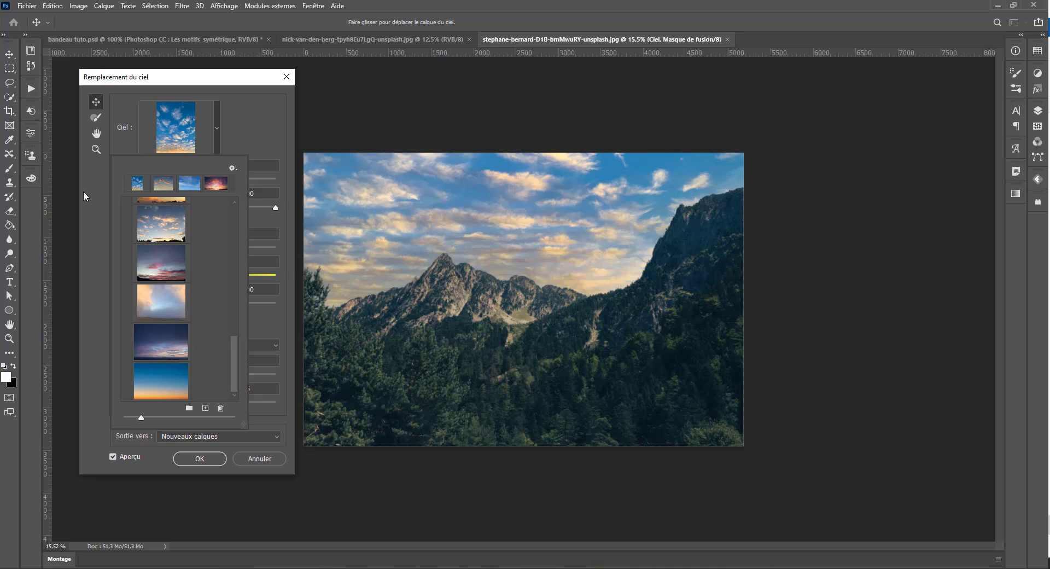
{"action": "left_click_drag", "start_coordinate": [228, 338], "coordinate": [227, 187]}
{"action": "left_click", "coordinate": [231, 169]}
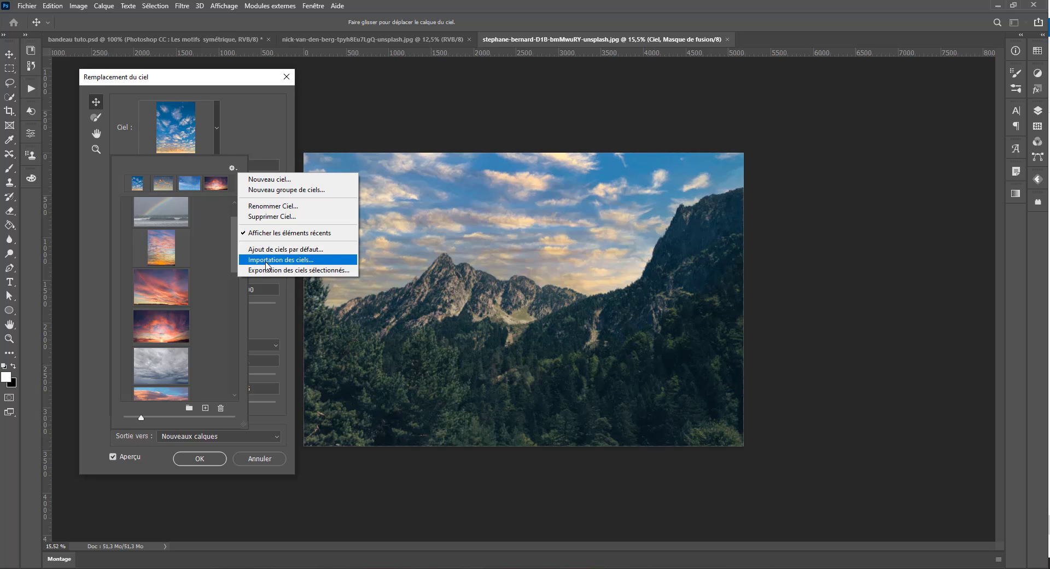
{"action": "left_click", "coordinate": [257, 166]}
{"action": "left_click", "coordinate": [248, 118]}
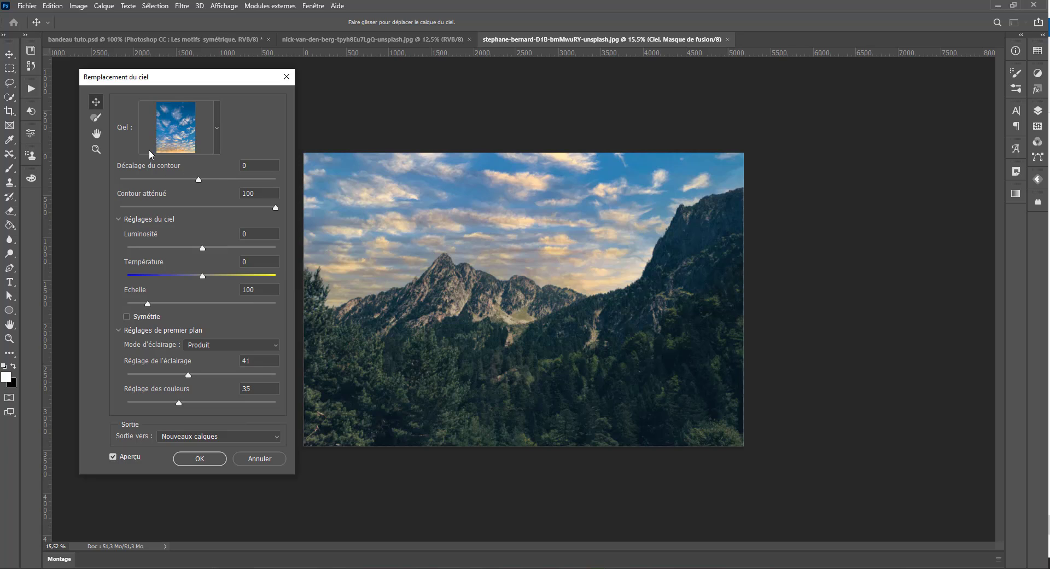
Shift the sky slightly downward over the photo, and brush the sky mask along the mountain ridge with the sky brush.
{"action": "mouse_move", "coordinate": [392, 233]}
{"action": "left_mouse_down"}
{"action": "mouse_move", "coordinate": [431, 241]}
{"action": "mouse_move", "coordinate": [376, 235]}
{"action": "mouse_move", "coordinate": [390, 254]}
{"action": "left_mouse_up"}
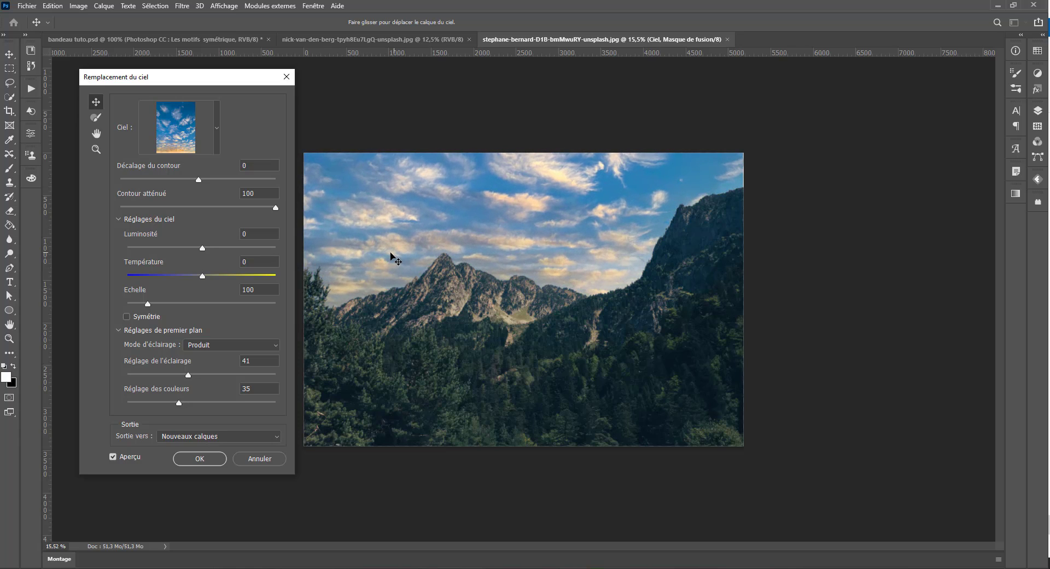
{"action": "left_click", "coordinate": [96, 118]}
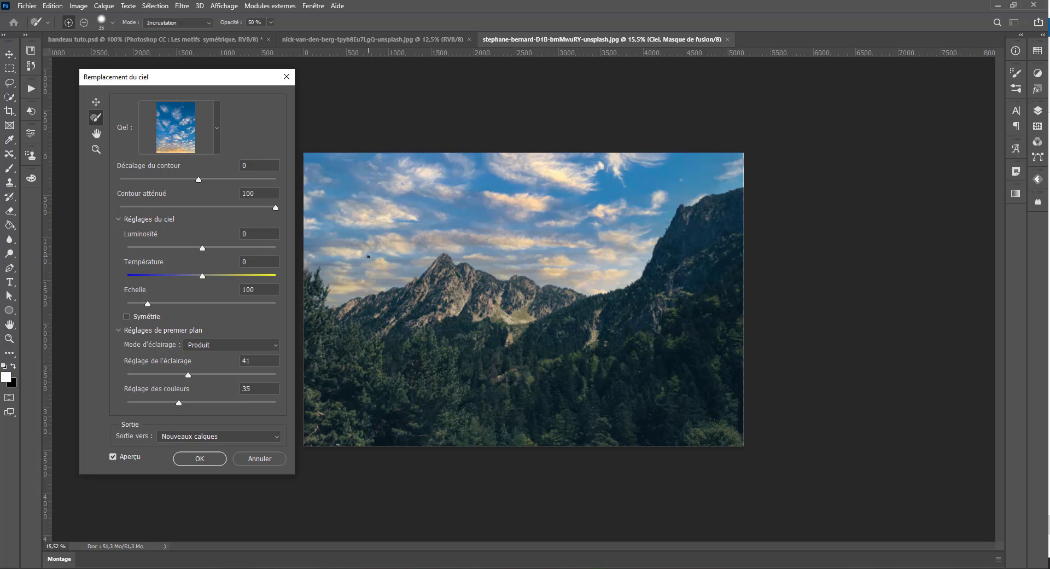
{"action": "left_click_drag", "start_coordinate": [368, 256], "coordinate": [402, 249]}
{"action": "left_click", "coordinate": [323, 320], "text": "alt"}
{"action": "mouse_move", "coordinate": [323, 320]}
{"action": "left_mouse_down"}
{"action": "mouse_move", "coordinate": [439, 263]}
{"action": "mouse_move", "coordinate": [542, 296]}
{"action": "mouse_move", "coordinate": [641, 289]}
{"action": "mouse_move", "coordinate": [677, 213]}
{"action": "mouse_move", "coordinate": [724, 193]}
{"action": "left_mouse_up"}
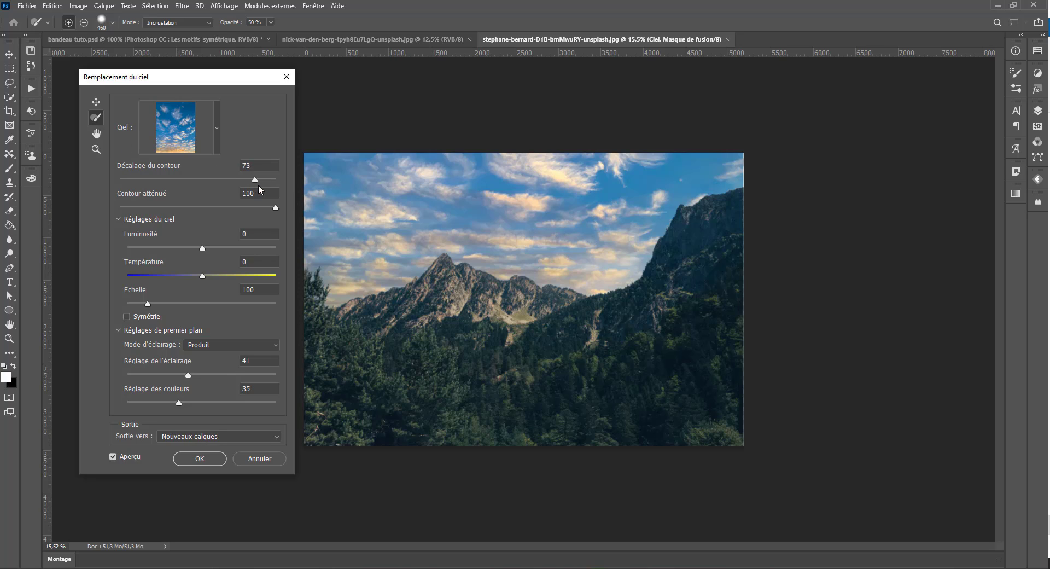
Set Décalage du contour to -16 and Contour atténué to 73, and compare the image with and without the preview.
{"action": "left_click_drag", "start_coordinate": [257, 182], "coordinate": [185, 183]}
{"action": "left_click_drag", "start_coordinate": [275, 207], "coordinate": [179, 206]}
{"action": "left_click", "coordinate": [114, 456]}
{"action": "left_click", "coordinate": [114, 456]}
{"action": "left_click", "coordinate": [114, 457]}
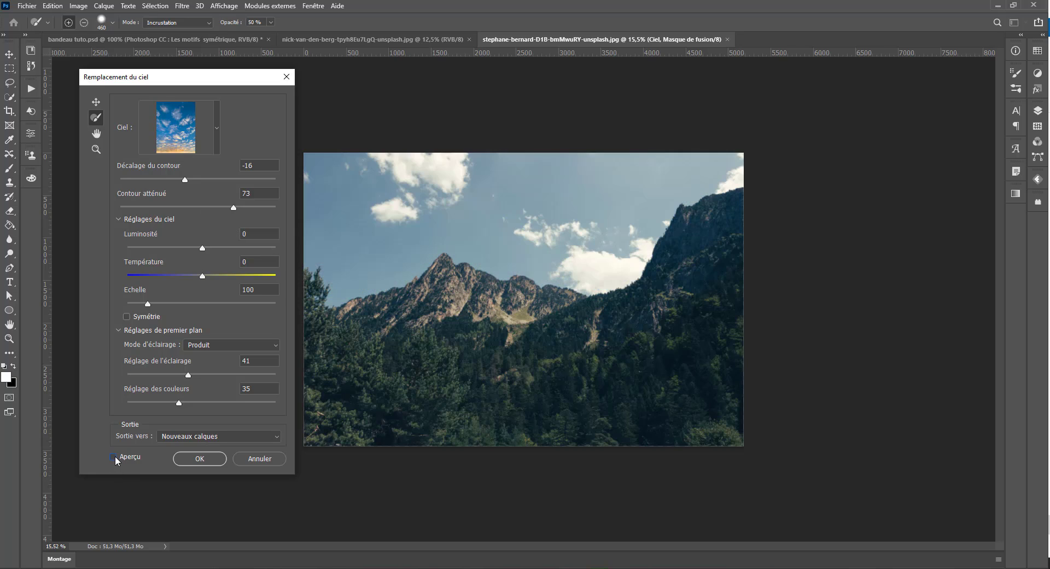
{"action": "left_click", "coordinate": [115, 457]}
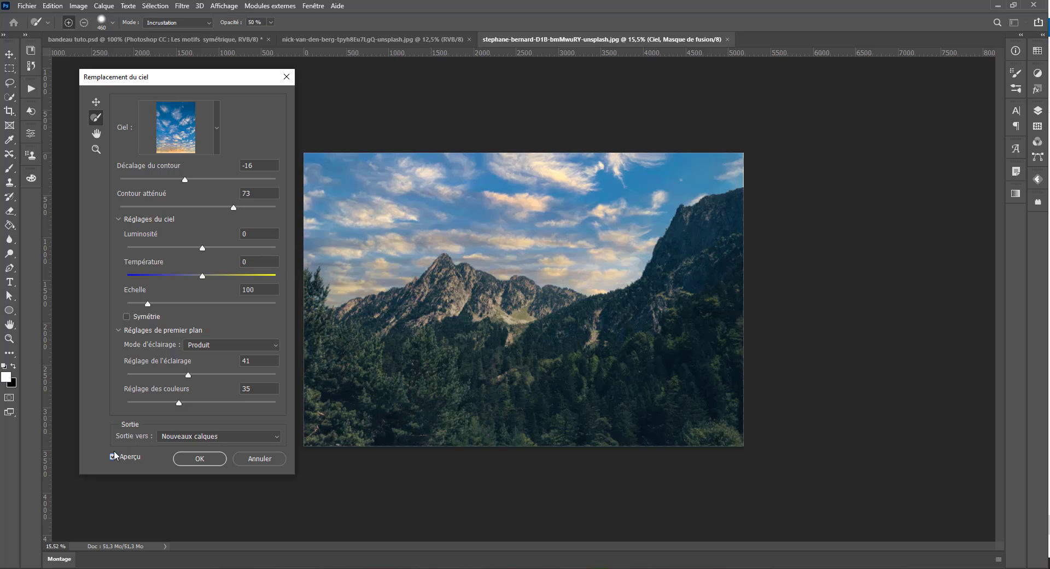
Apply the pink and orange streaked sunset preset from the Spectaculaire group, and compare it with the original photo.
{"action": "left_click", "coordinate": [217, 132]}
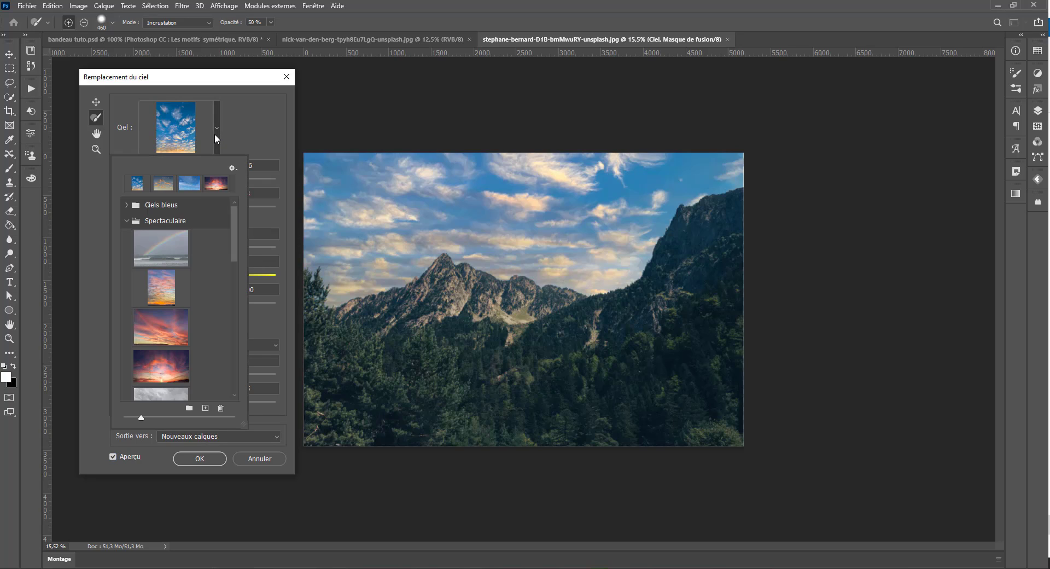
{"action": "left_click", "coordinate": [161, 327]}
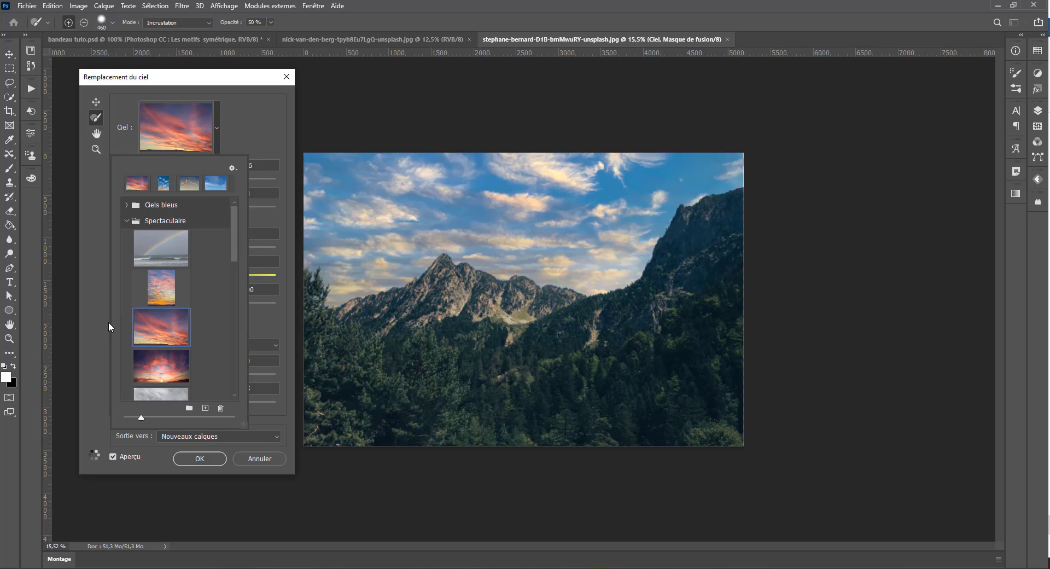
{"action": "left_click", "coordinate": [219, 129]}
{"action": "left_click", "coordinate": [113, 456]}
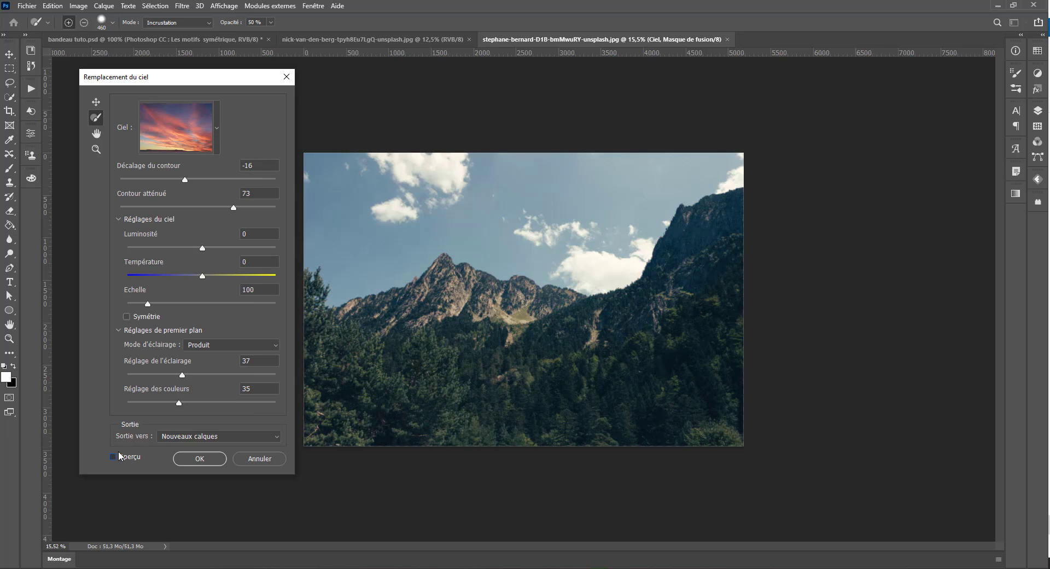
{"action": "left_click", "coordinate": [118, 453]}
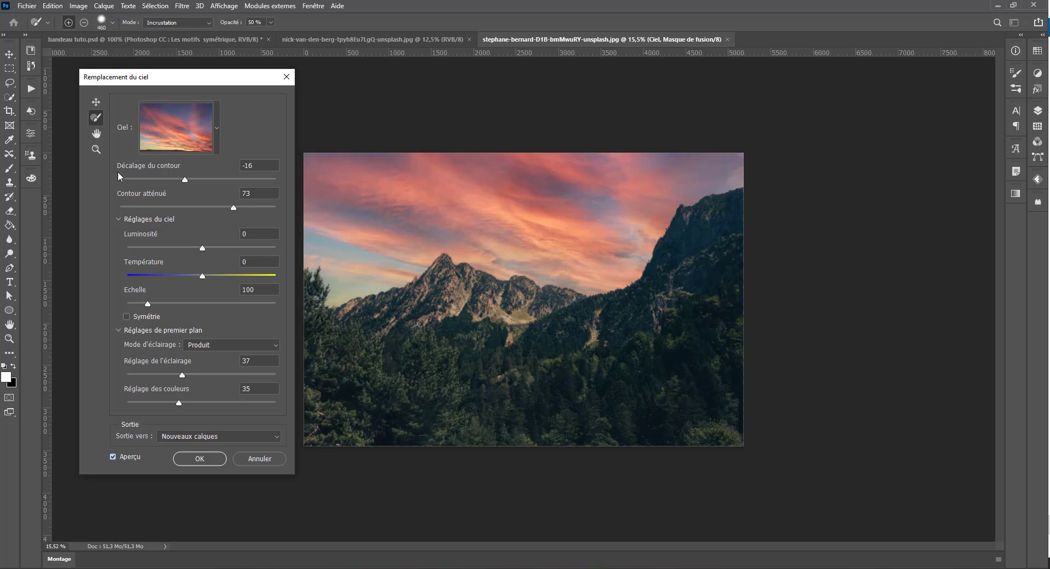
Set Décalage du contour to 21, the sky's Luminosité to 6 and its Température to 23.
{"action": "mouse_move", "coordinate": [184, 180]}
{"action": "left_mouse_down"}
{"action": "mouse_move", "coordinate": [144, 176]}
{"action": "mouse_move", "coordinate": [198, 180]}
{"action": "left_mouse_up"}
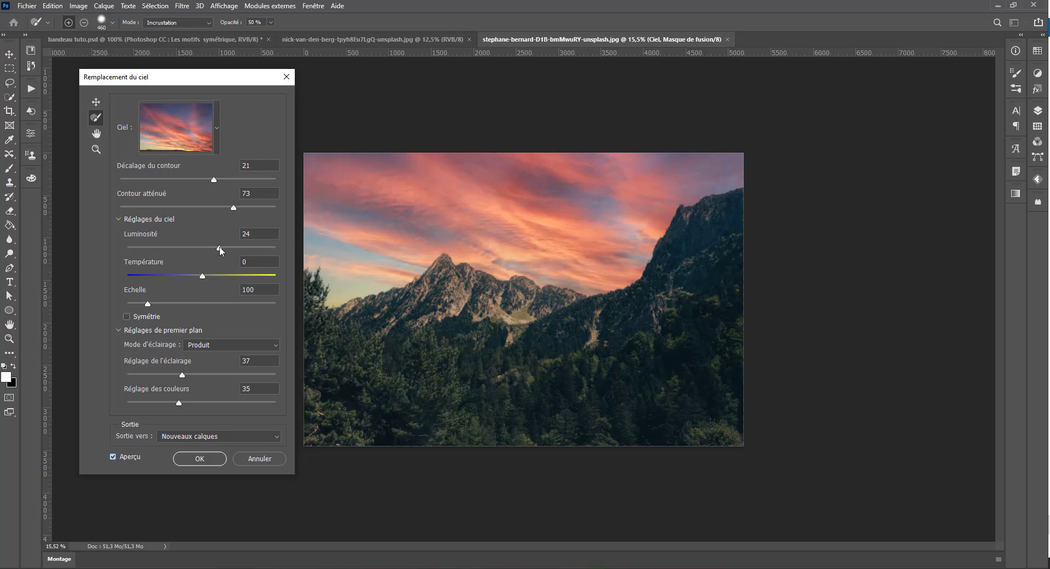
{"action": "left_click_drag", "start_coordinate": [221, 249], "coordinate": [204, 250]}
{"action": "left_click_drag", "start_coordinate": [205, 278], "coordinate": [258, 278]}
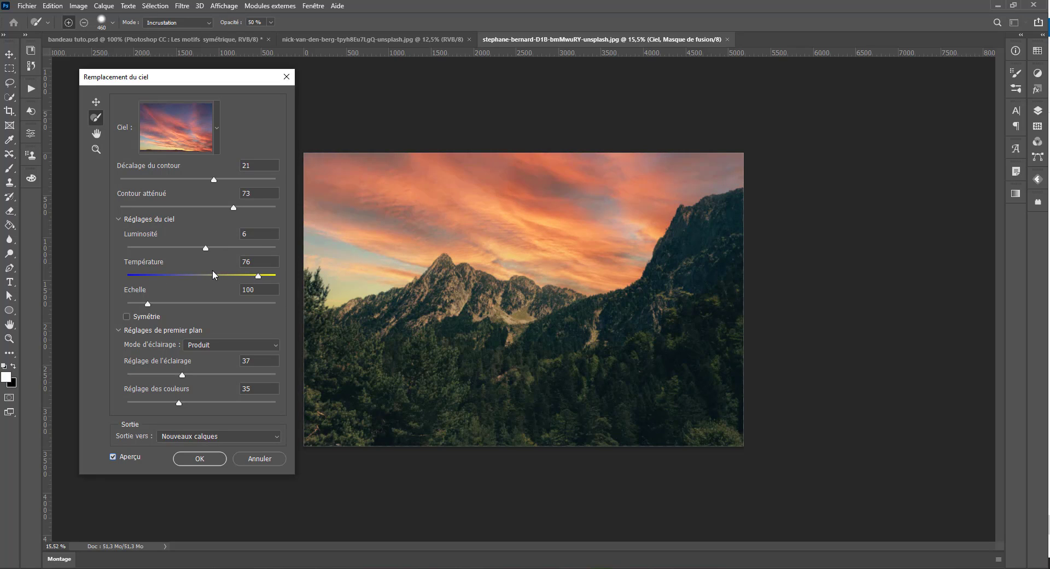
{"action": "left_click_drag", "start_coordinate": [218, 275], "coordinate": [213, 275]}
Try enlarging the sky's Echelle to 121, set it back to 100, and enable Symétrie to mirror the sky.
{"action": "mouse_move", "coordinate": [148, 304]}
{"action": "left_mouse_down"}
{"action": "mouse_move", "coordinate": [218, 301]}
{"action": "mouse_move", "coordinate": [147, 304]}
{"action": "mouse_move", "coordinate": [157, 304]}
{"action": "left_mouse_up"}
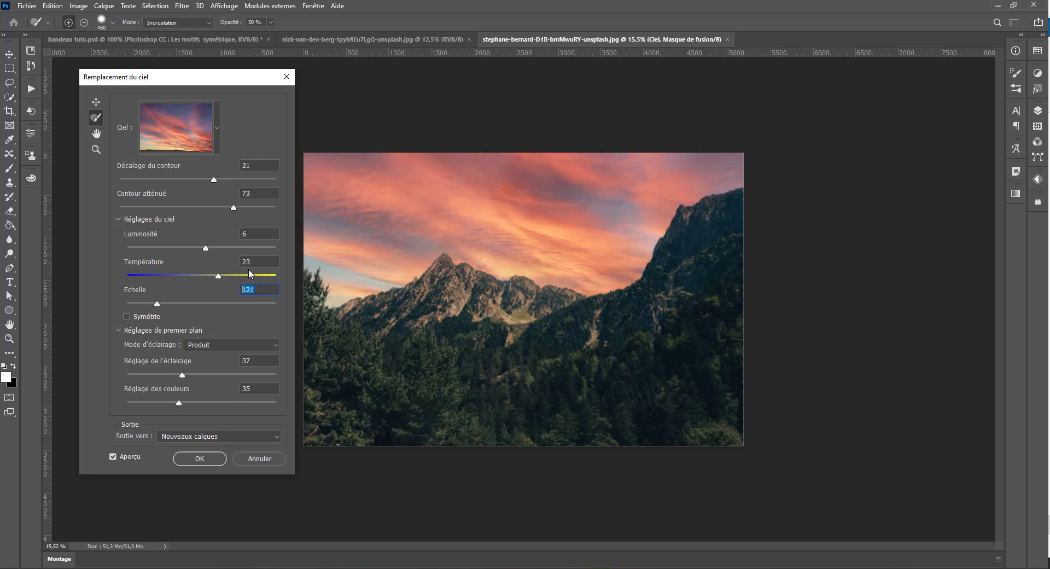
{"action": "type", "text": "100"}
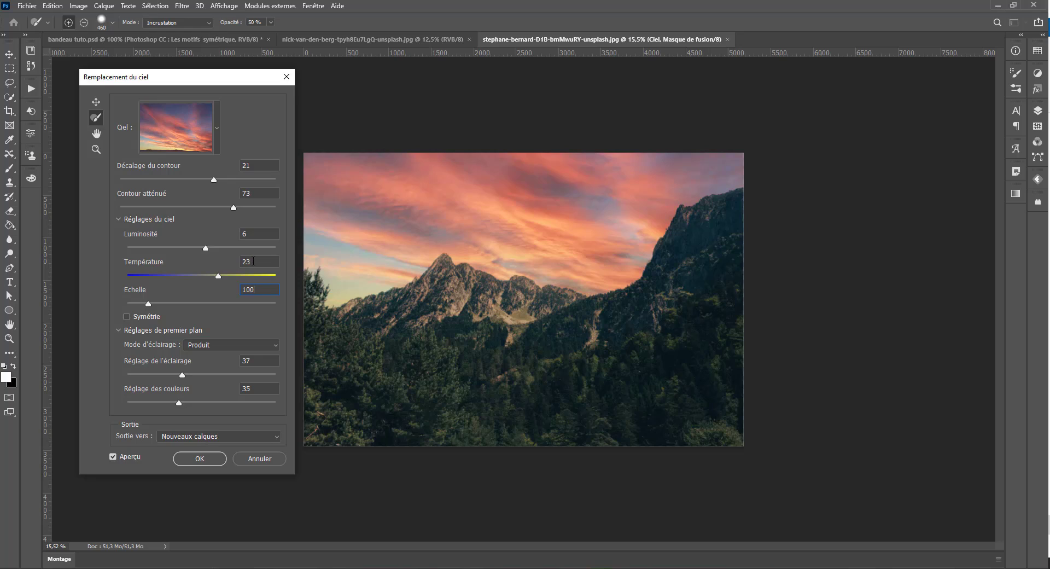
{"action": "left_click", "coordinate": [126, 317]}
{"action": "left_click", "coordinate": [127, 317]}
{"action": "left_click", "coordinate": [127, 318]}
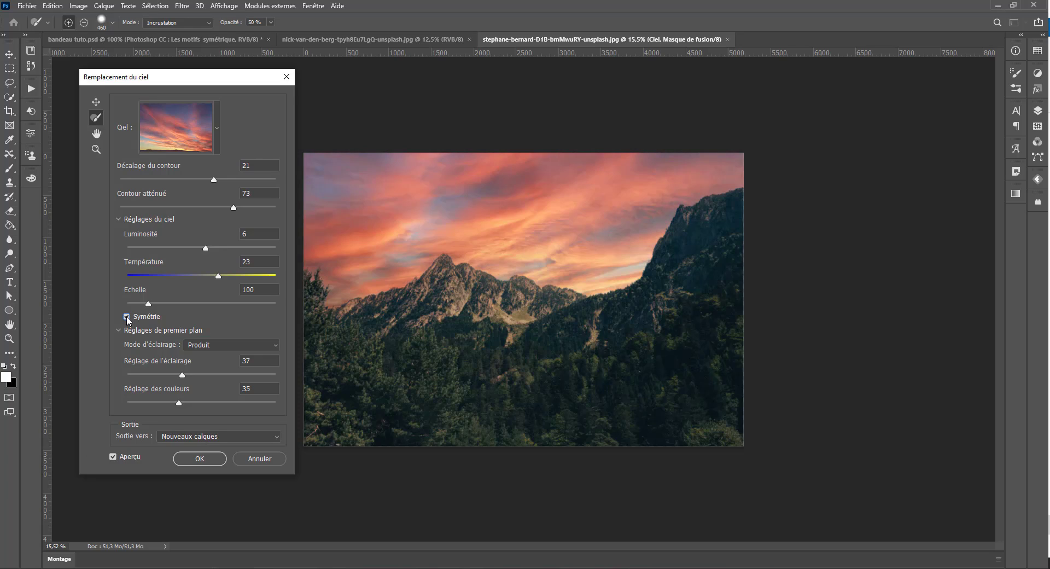
Disable Symétrie for the sky, try the Superposition lighting mode, and set Mode d'éclairage back to Produit.
{"action": "left_click", "coordinate": [127, 317]}
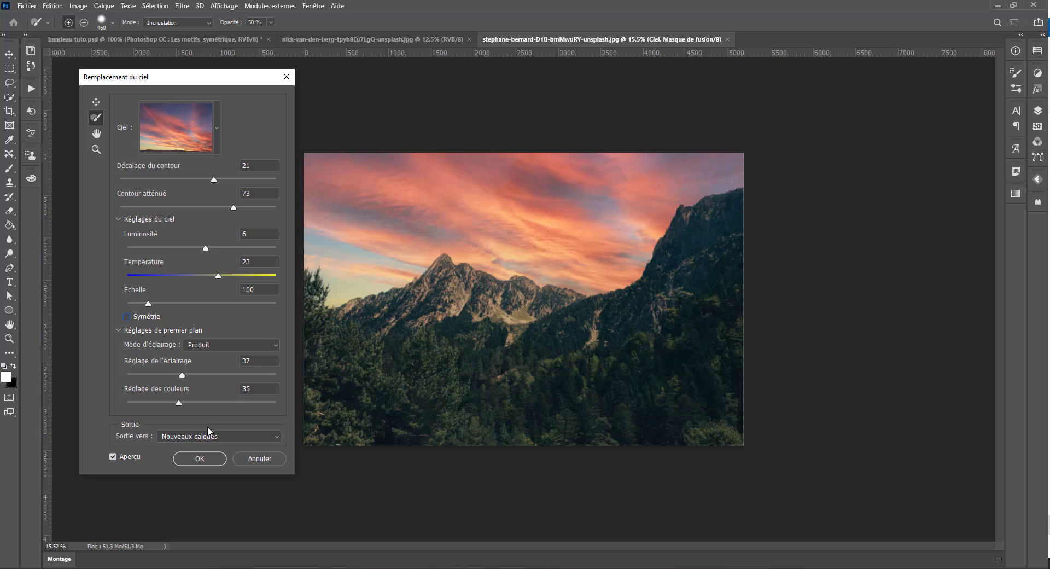
{"action": "left_click", "coordinate": [228, 343]}
{"action": "left_click", "coordinate": [223, 367]}
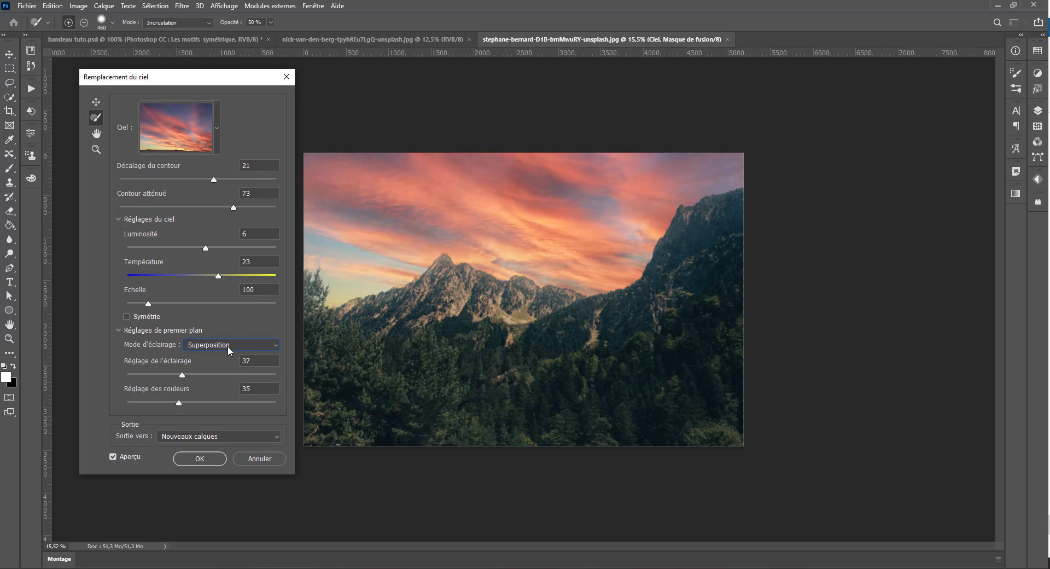
{"action": "left_click", "coordinate": [233, 345]}
{"action": "left_click", "coordinate": [228, 359]}
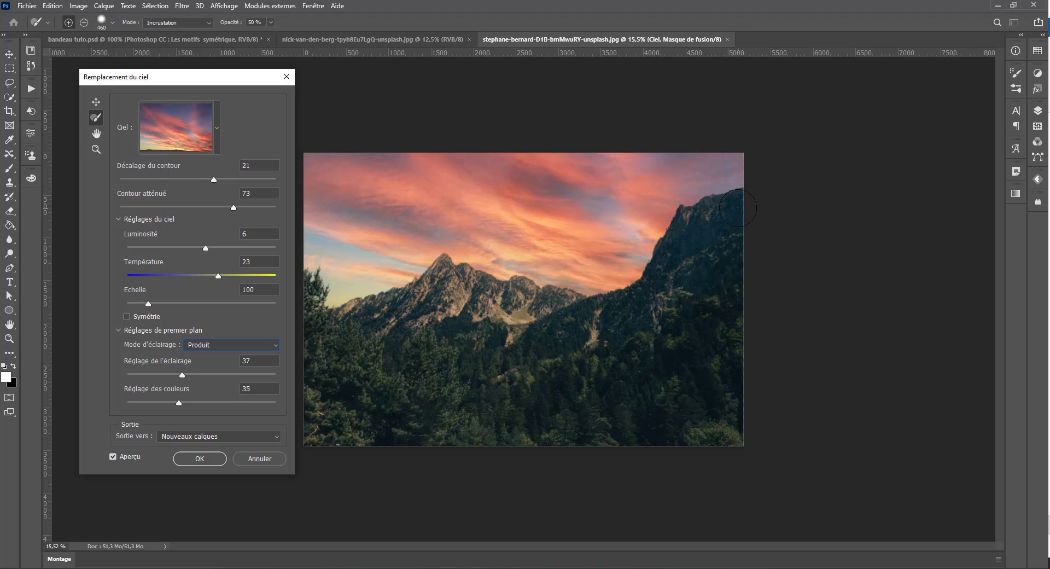
Set the foreground's Mode d'éclairage to Superposition, Réglage de l'éclairage to 35 and Réglage des couleurs to 32.
{"action": "left_click", "coordinate": [215, 343]}
{"action": "left_click", "coordinate": [209, 365]}
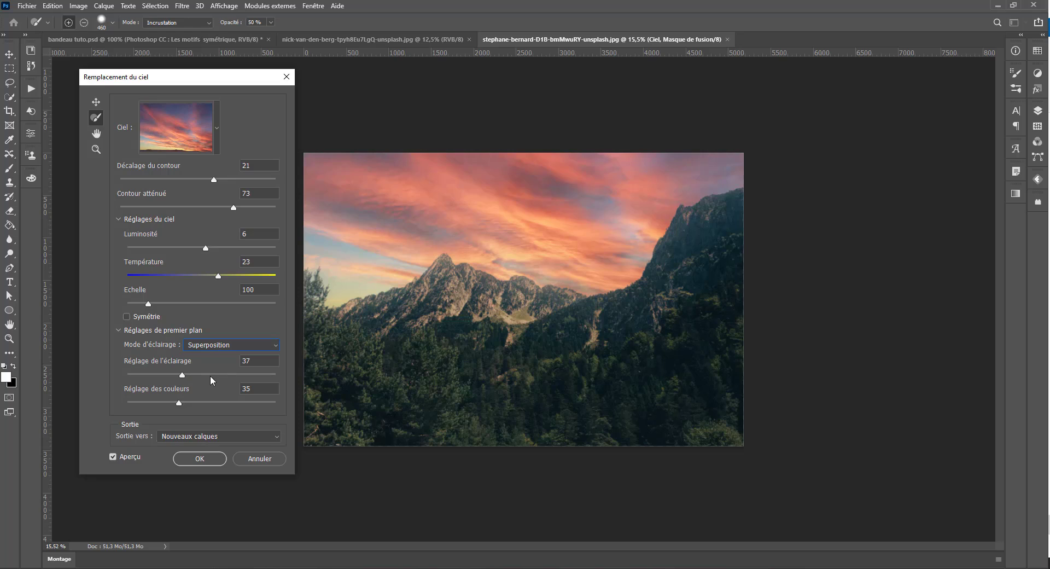
{"action": "left_click_drag", "start_coordinate": [222, 376], "coordinate": [179, 374]}
{"action": "left_click_drag", "start_coordinate": [222, 401], "coordinate": [176, 405]}
Set the sky replacement's output to Dupliquer le calque and apply it to the mountain photo.
{"action": "left_click", "coordinate": [186, 437]}
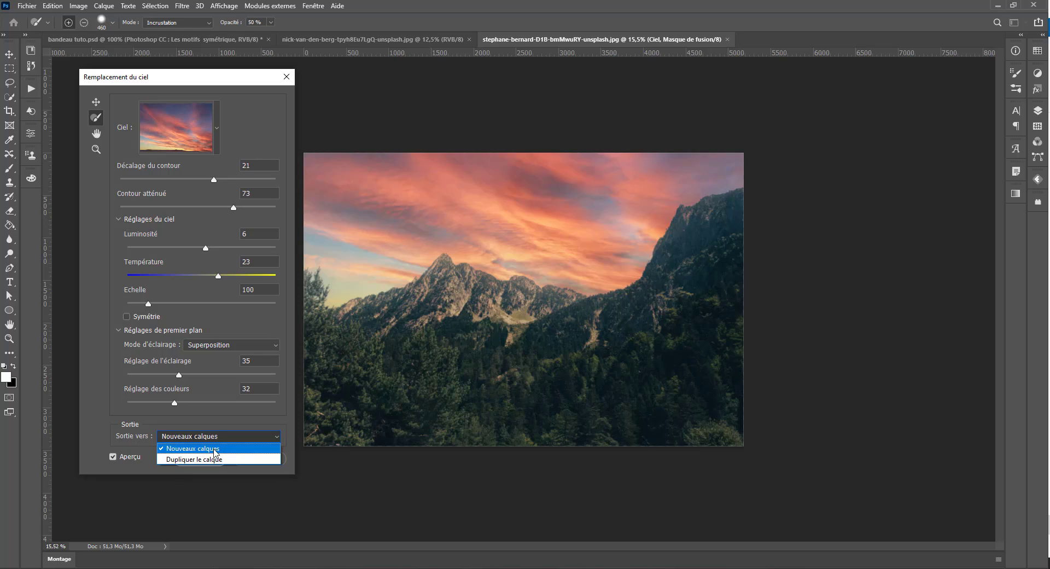
{"action": "left_click", "coordinate": [215, 450]}
{"action": "left_click", "coordinate": [188, 436]}
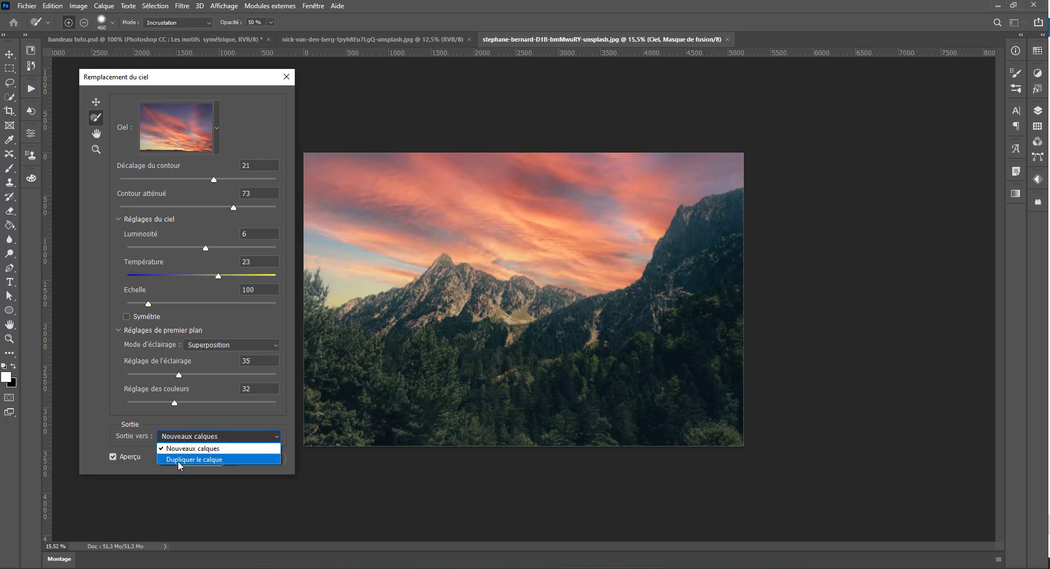
{"action": "left_click", "coordinate": [180, 460]}
{"action": "left_click", "coordinate": [204, 458]}
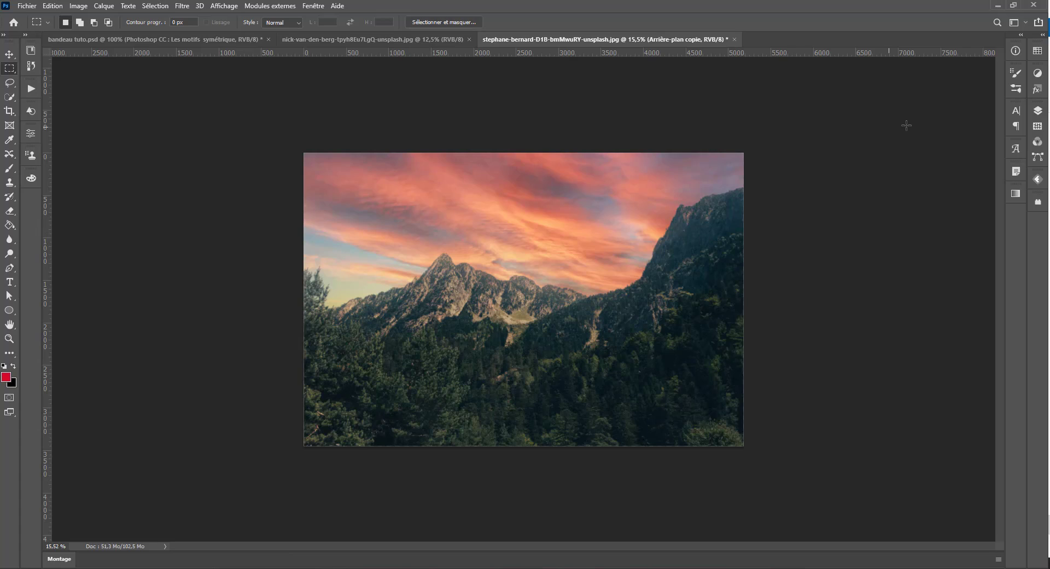
Show the layers and toggle the visibility of Arrière-plan copie to compare the new sky with the original photo.
{"action": "left_click", "coordinate": [1037, 110]}
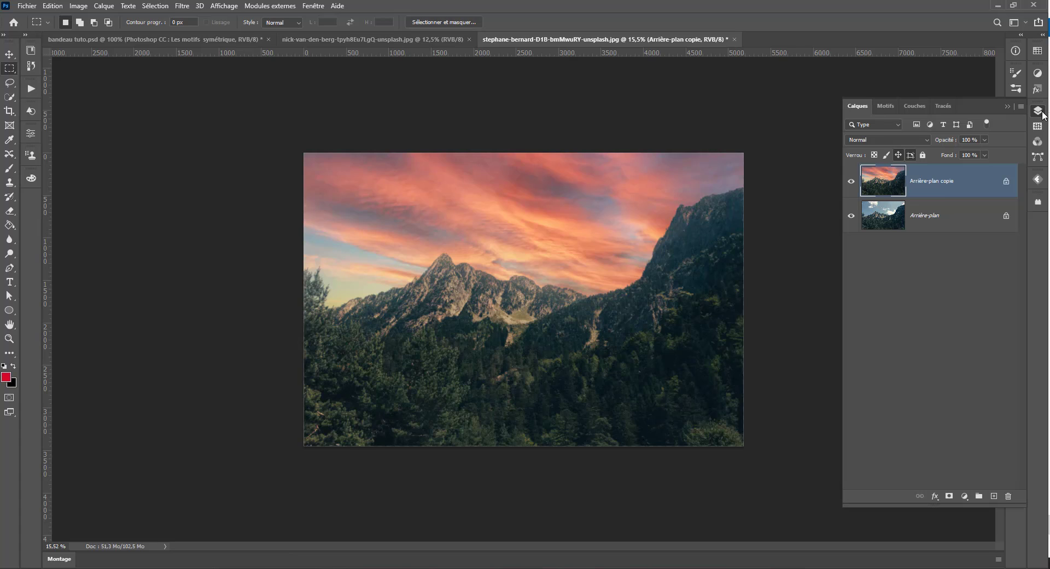
{"action": "left_click", "coordinate": [853, 184]}
{"action": "left_click", "coordinate": [853, 185]}
{"action": "left_click", "coordinate": [853, 184]}
{"action": "left_click", "coordinate": [853, 184]}
{"action": "left_click", "coordinate": [854, 184]}
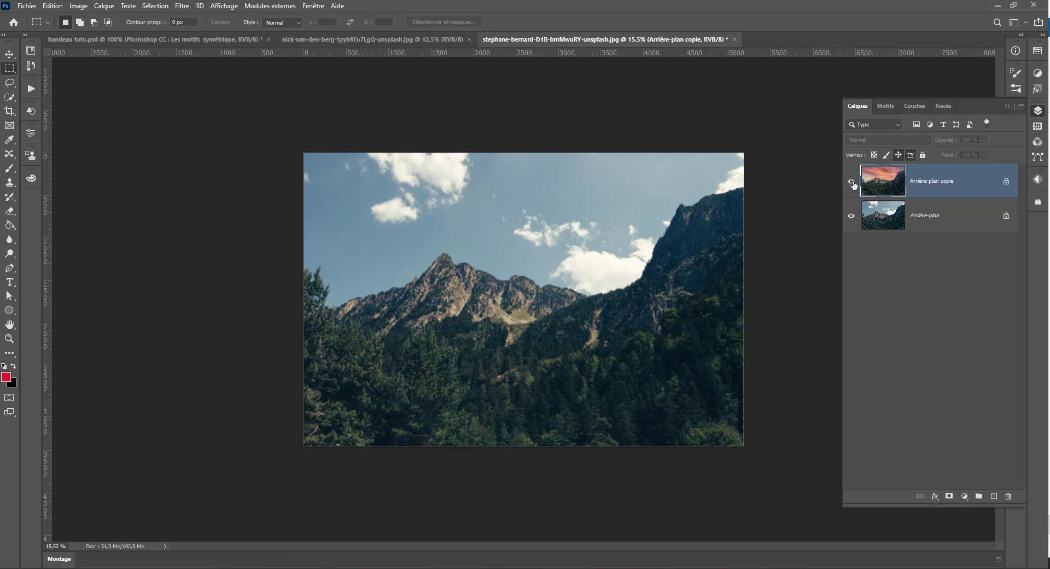
{"action": "left_click", "coordinate": [854, 184]}
{"action": "left_click", "coordinate": [853, 185]}
{"action": "left_click", "coordinate": [853, 184]}
{"action": "left_click", "coordinate": [853, 184]}
{"action": "left_click", "coordinate": [853, 185]}
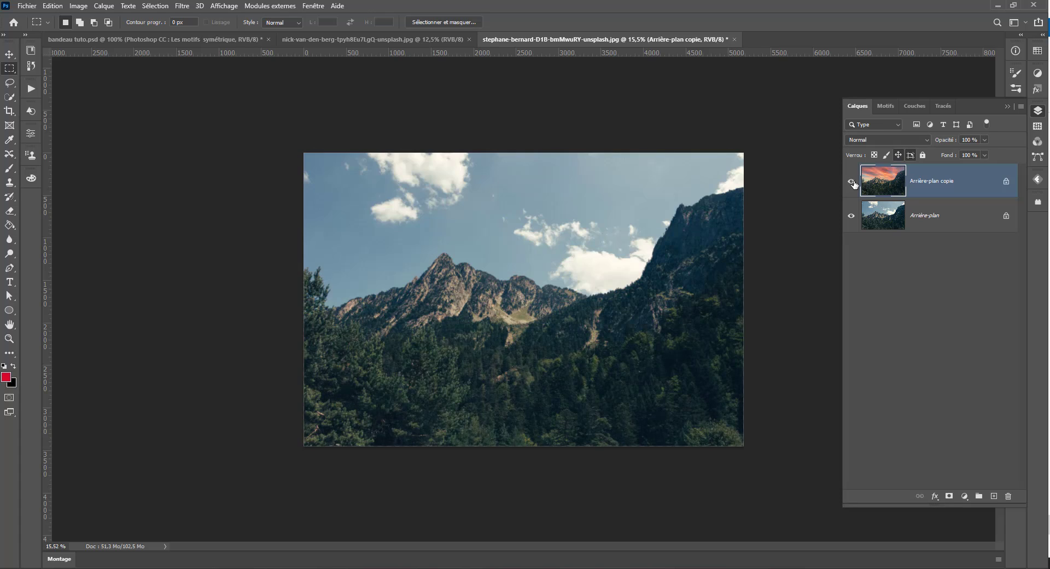
{"action": "left_click", "coordinate": [853, 184]}
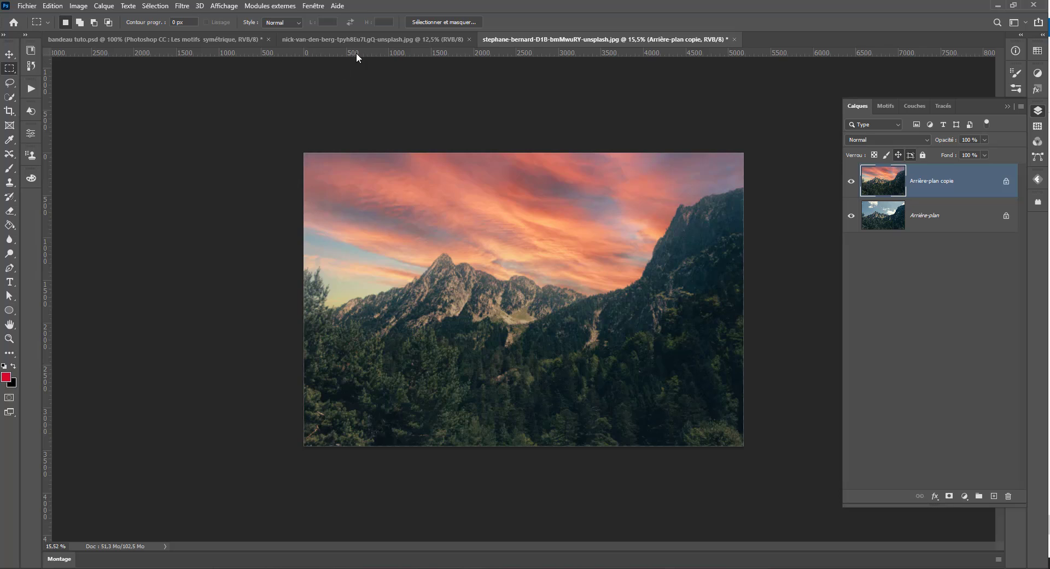
Start Sky Replacement on the green hills photo, and compare the image with and without the preview.
{"action": "left_click", "coordinate": [360, 40]}
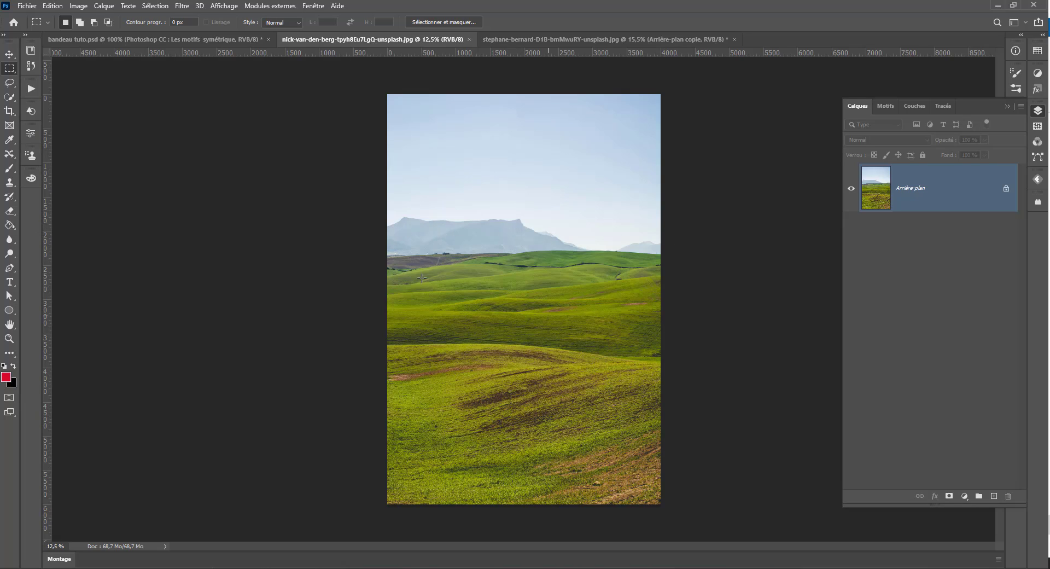
{"action": "left_click", "coordinate": [87, 6]}
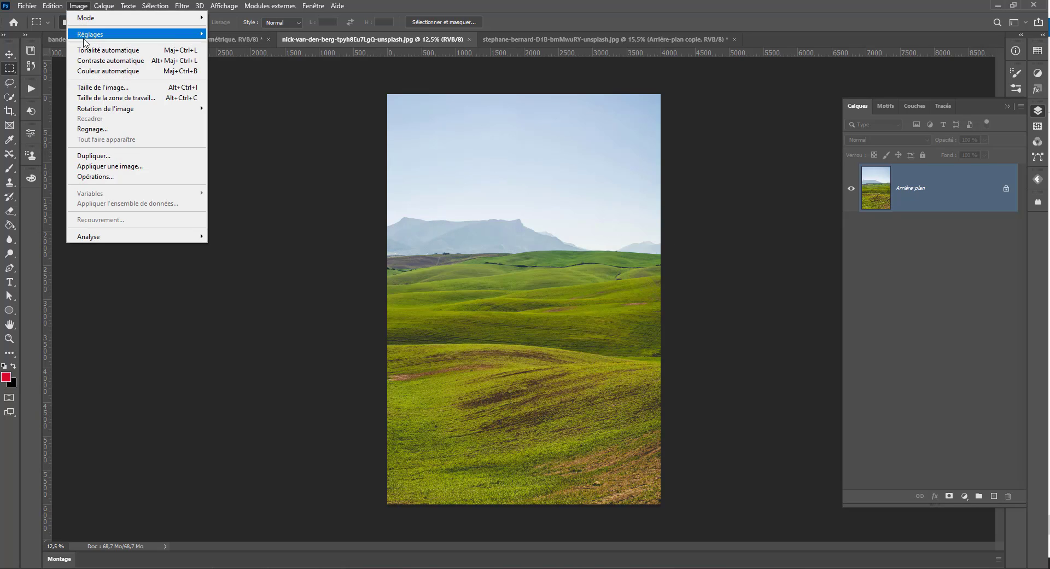
{"action": "left_click", "coordinate": [101, 287]}
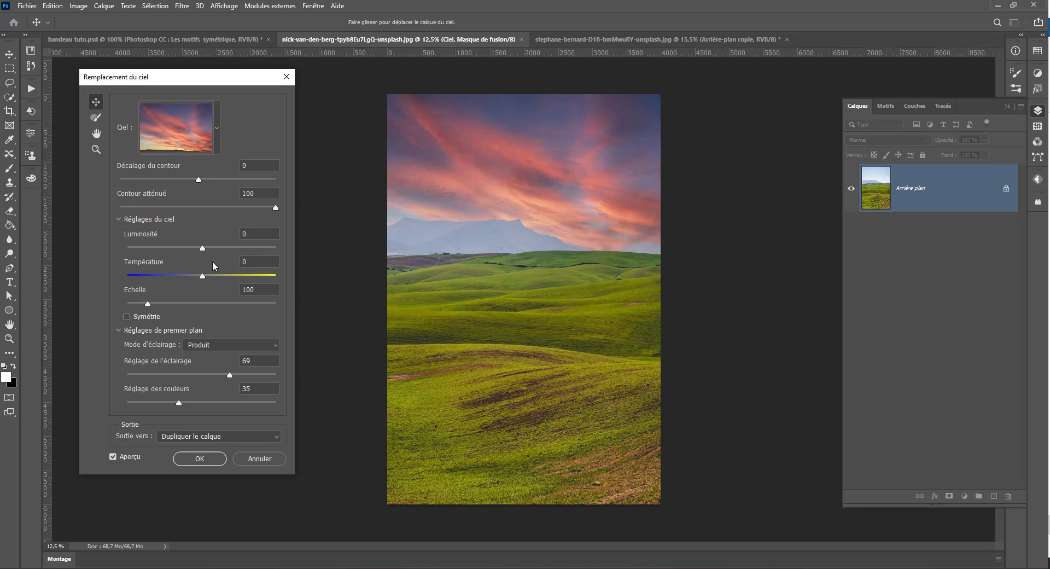
{"action": "left_click", "coordinate": [128, 461]}
{"action": "left_click", "coordinate": [128, 461]}
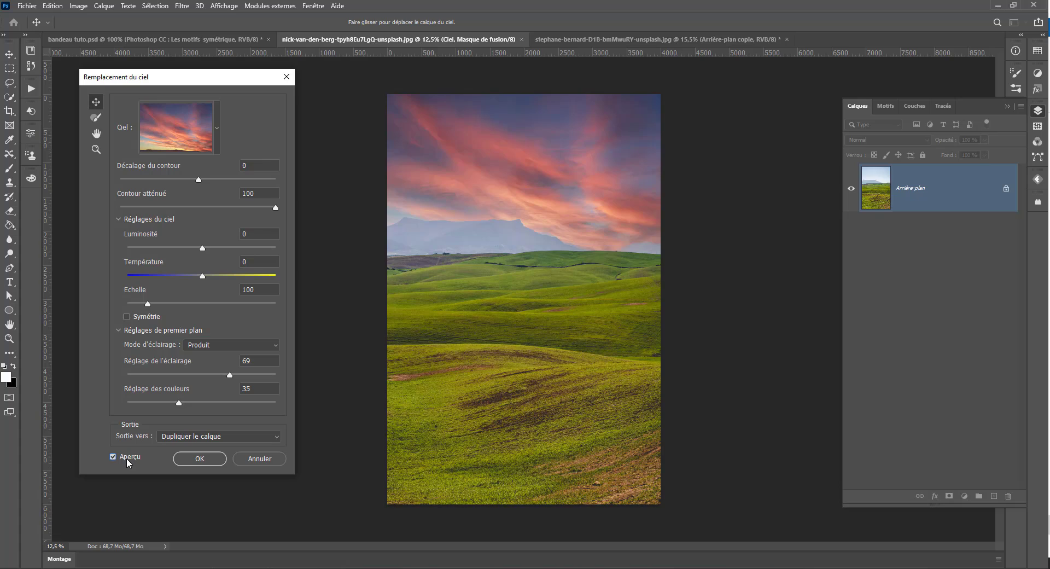
Try the Superposition lighting mode on the hills photo, and set Mode d'éclairage back to Produit.
{"action": "left_click", "coordinate": [217, 346]}
{"action": "left_click", "coordinate": [213, 370]}
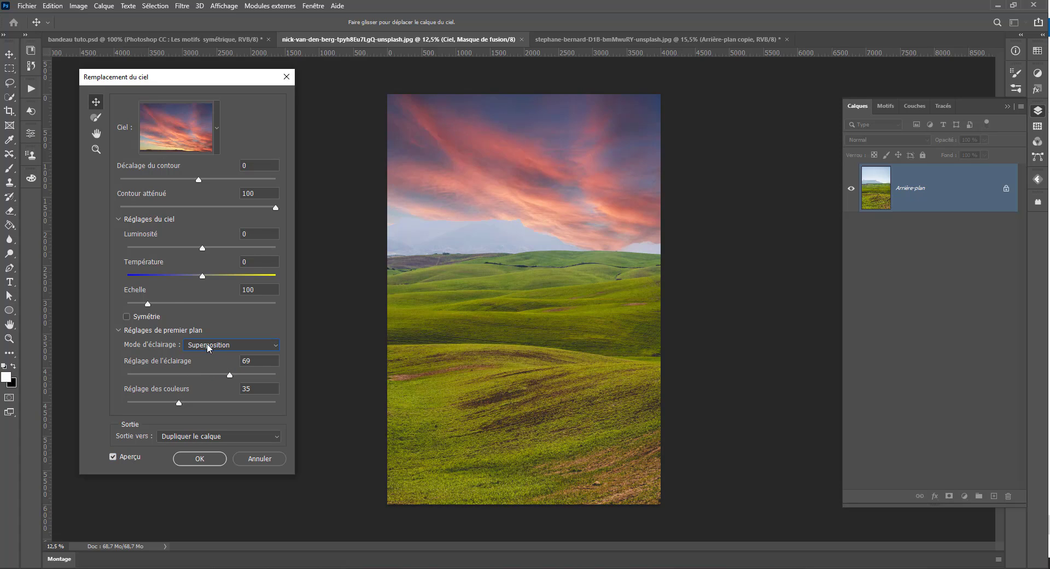
{"action": "left_click", "coordinate": [209, 348]}
{"action": "left_click", "coordinate": [208, 356]}
Try the rainbow preset and the portrait-format orange sunset preset from the Spectaculaire group, and shift the sunset sky downward.
{"action": "left_click", "coordinate": [217, 126]}
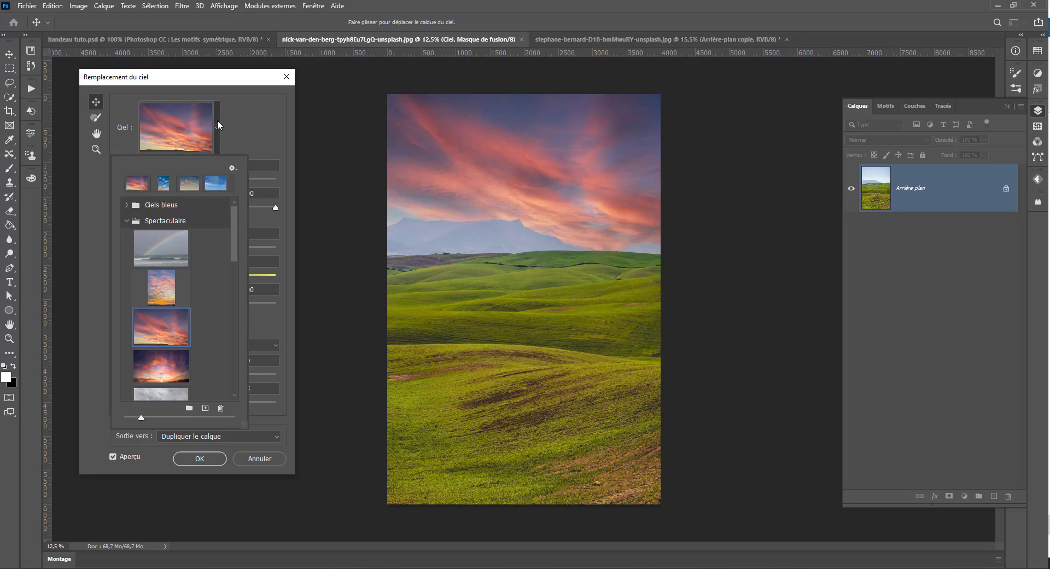
{"action": "left_click", "coordinate": [167, 255]}
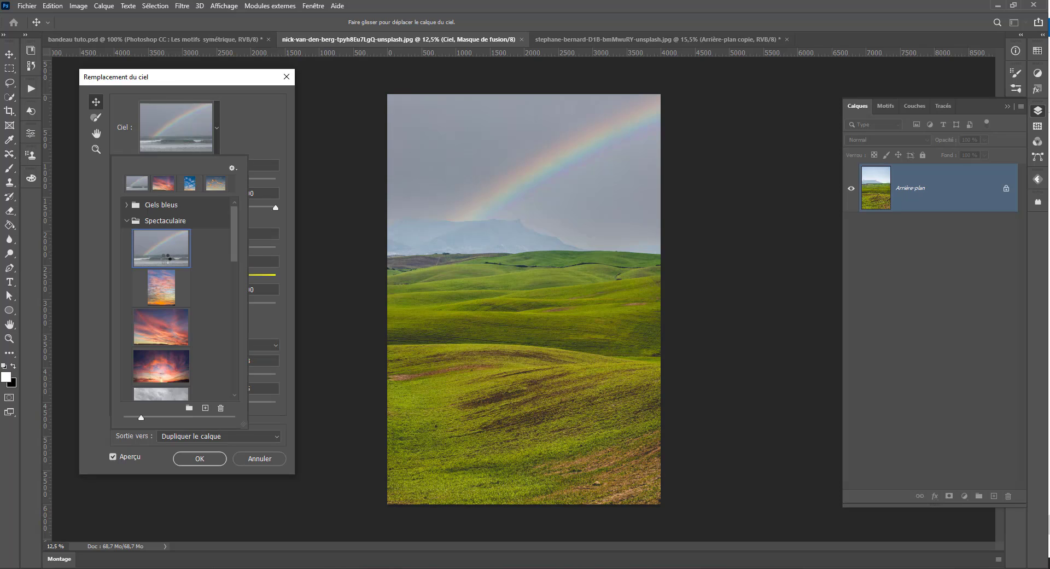
{"action": "left_click", "coordinate": [166, 302]}
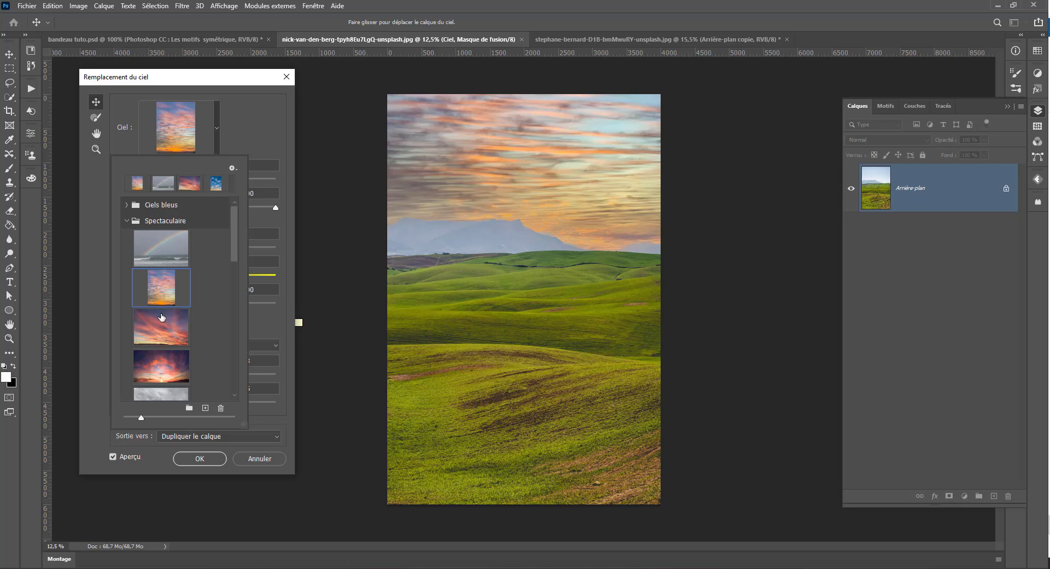
{"action": "left_click_drag", "start_coordinate": [596, 213], "coordinate": [598, 352]}
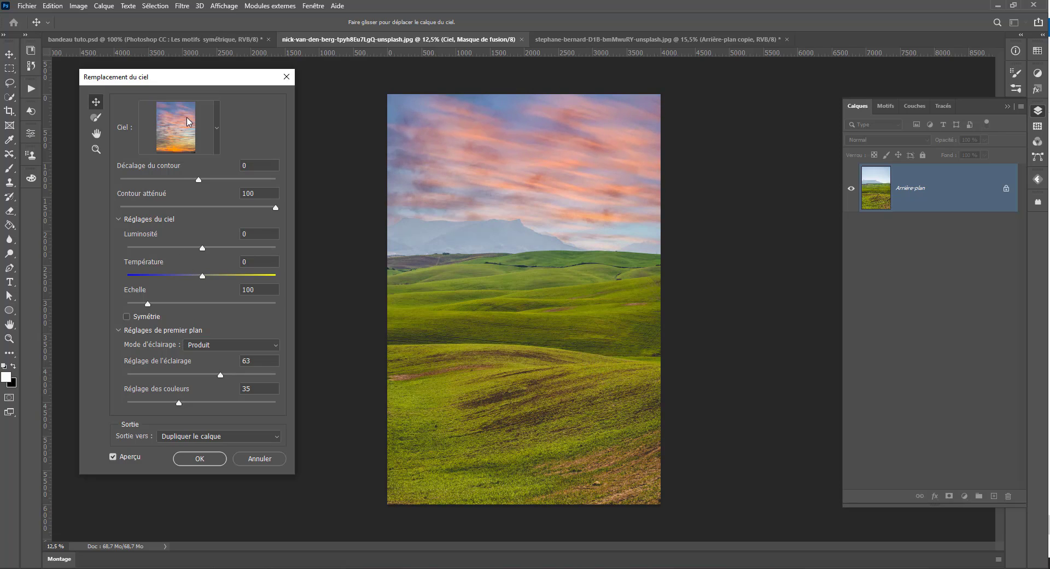
Apply the dark dusk preset with pink clouds to the hills photo, and try out its position above the horizon.
{"action": "left_click", "coordinate": [215, 113]}
{"action": "scroll", "coordinate": [185, 326], "scroll_direction": "down", "scroll_amount": 5}
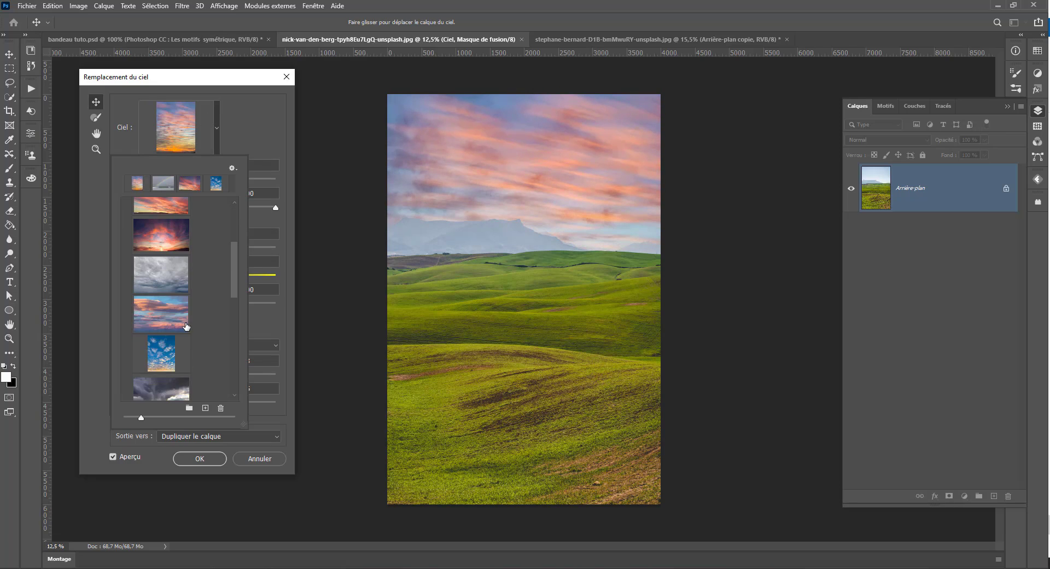
{"action": "scroll", "coordinate": [180, 322], "scroll_direction": "down", "scroll_amount": 7}
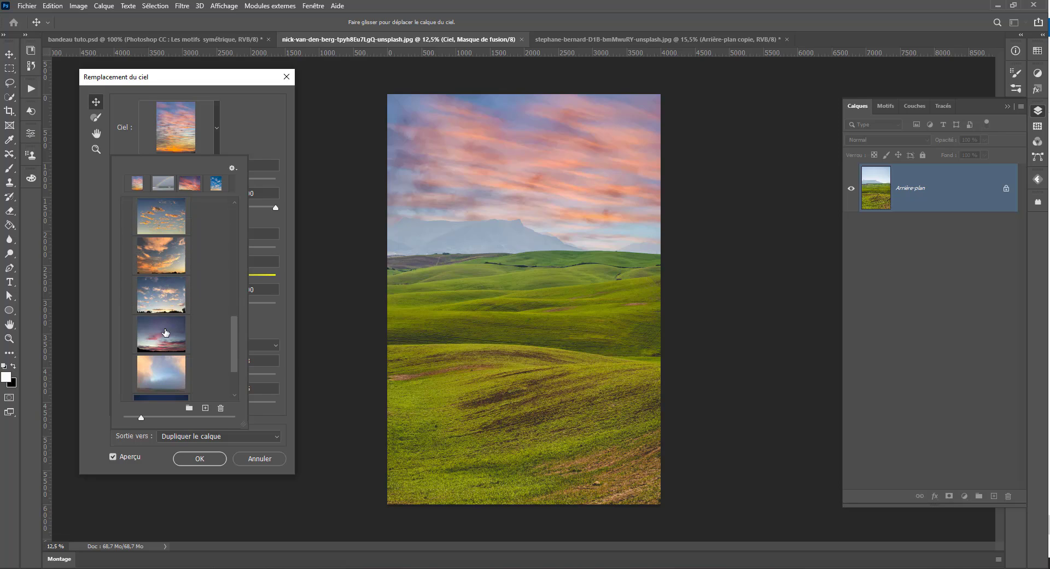
{"action": "left_click", "coordinate": [170, 302]}
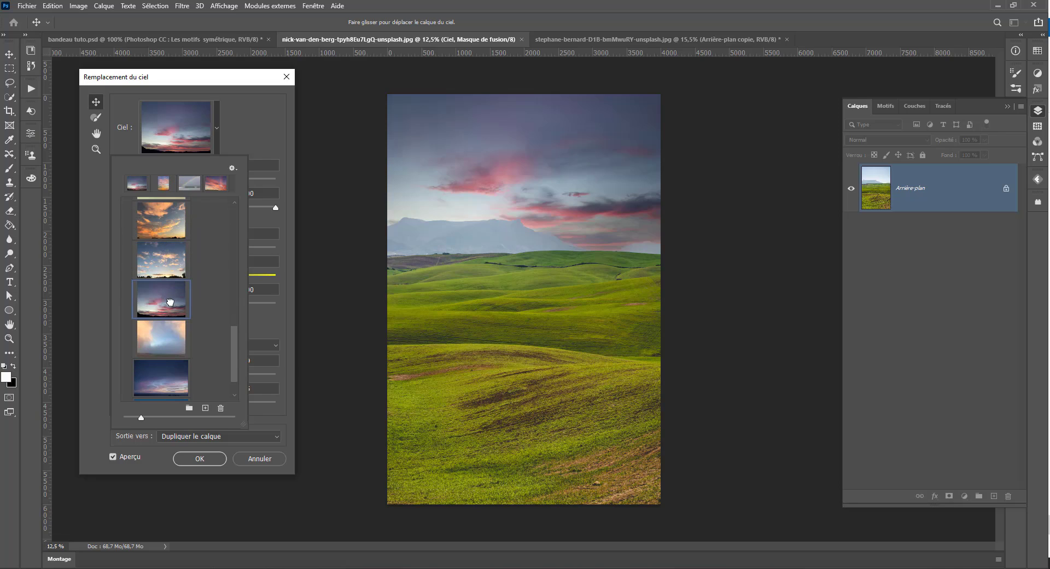
{"action": "left_click_drag", "start_coordinate": [581, 211], "coordinate": [604, 219]}
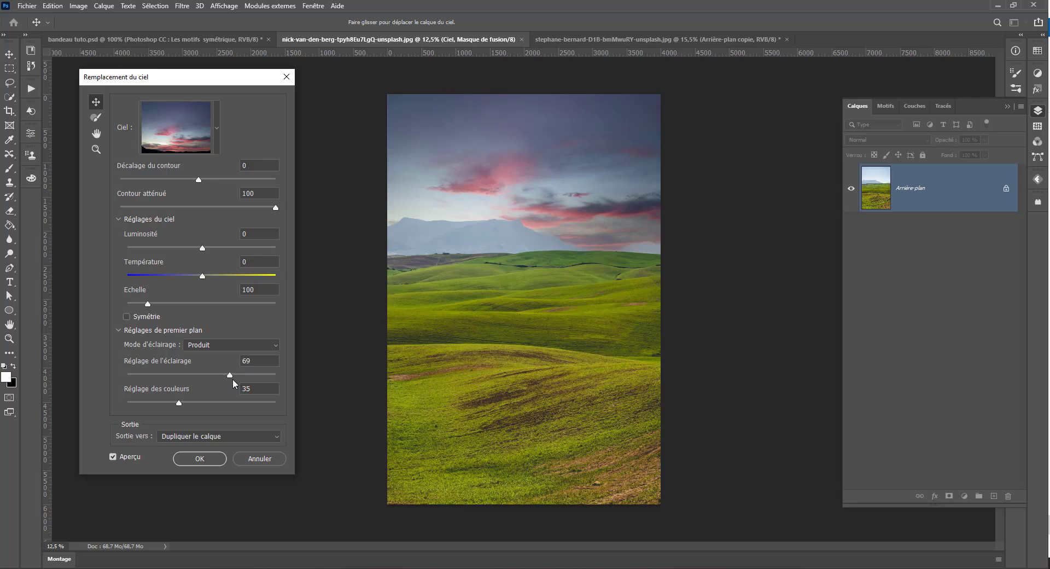
Try low and high foreground lighting, and set Réglage de l'éclairage to 100 and Réglage des couleurs to 63.
{"action": "left_click_drag", "start_coordinate": [197, 376], "coordinate": [186, 375]}
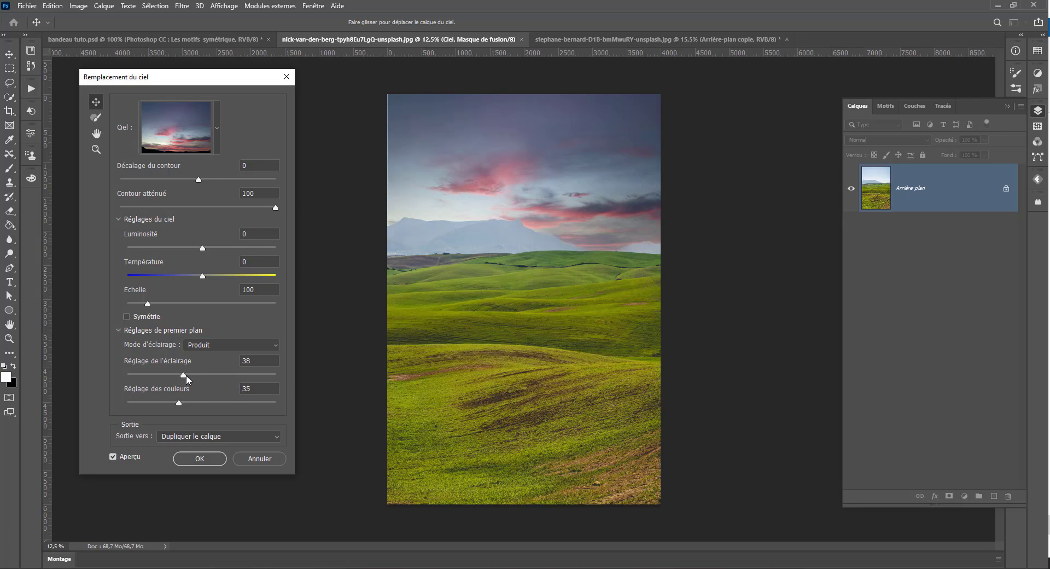
{"action": "left_click_drag", "start_coordinate": [275, 375], "coordinate": [130, 376]}
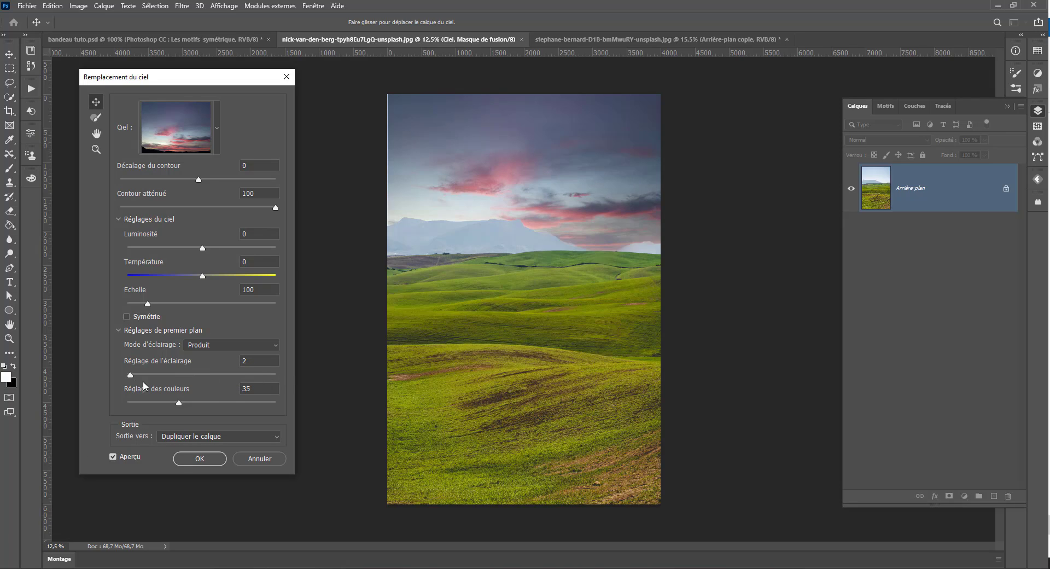
{"action": "left_click", "coordinate": [275, 375]}
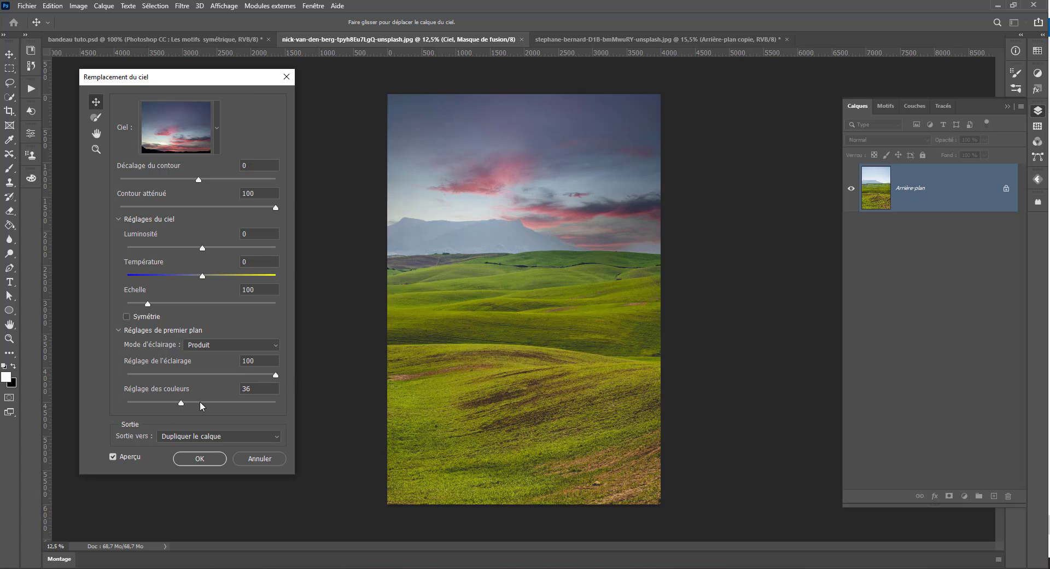
{"action": "mouse_move", "coordinate": [200, 403]}
{"action": "left_mouse_down"}
{"action": "mouse_move", "coordinate": [259, 402]}
{"action": "mouse_move", "coordinate": [220, 403]}
{"action": "left_mouse_up"}
Set Température to -31, Echelle to 126, Contour atténué to 63 and Décalage du contour to 65, and compare with the original photo.
{"action": "left_click_drag", "start_coordinate": [202, 275], "coordinate": [159, 304]}
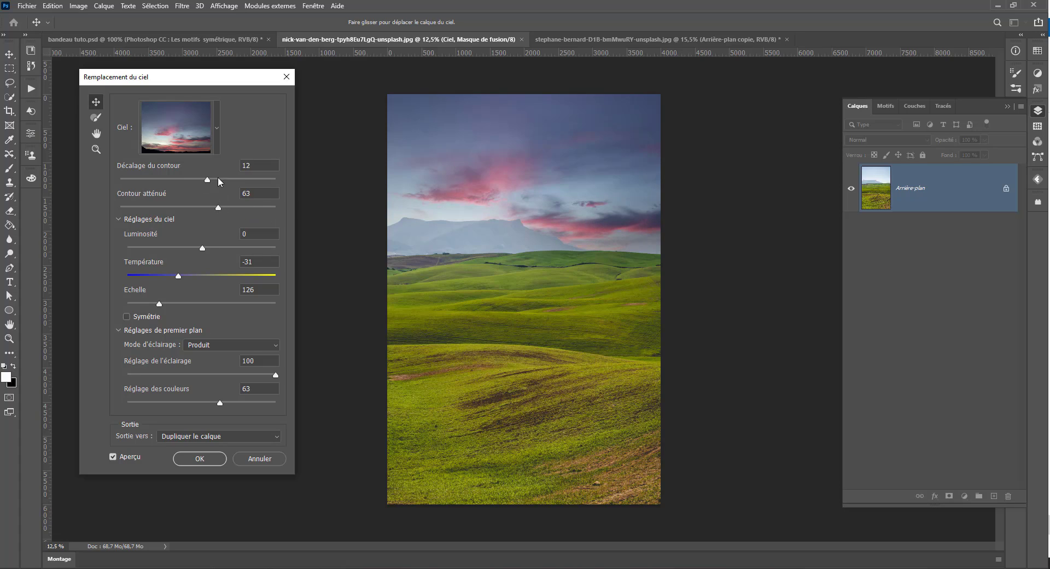
{"action": "left_click_drag", "start_coordinate": [217, 176], "coordinate": [235, 175]}
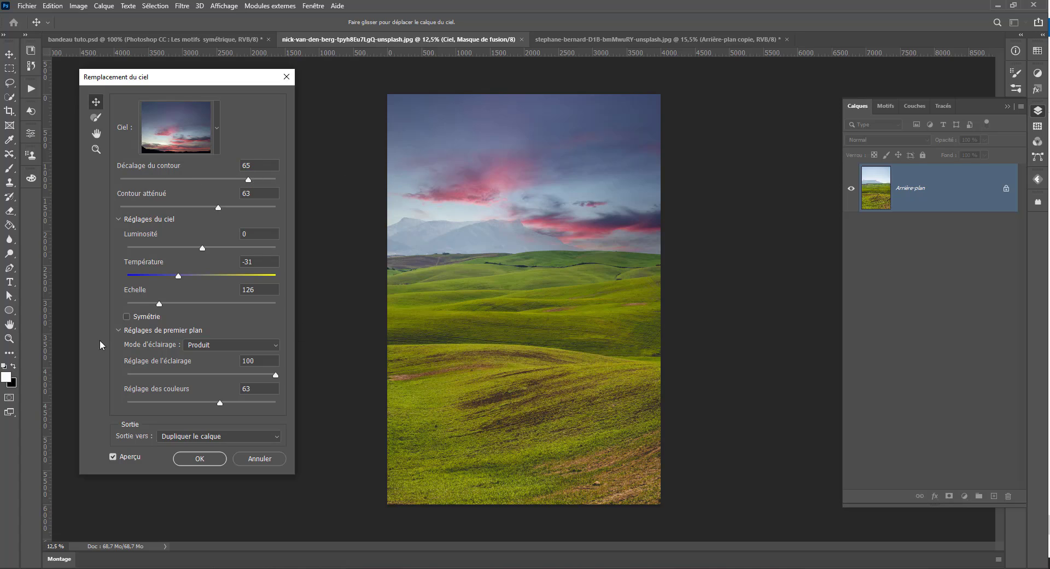
{"action": "left_click", "coordinate": [112, 456]}
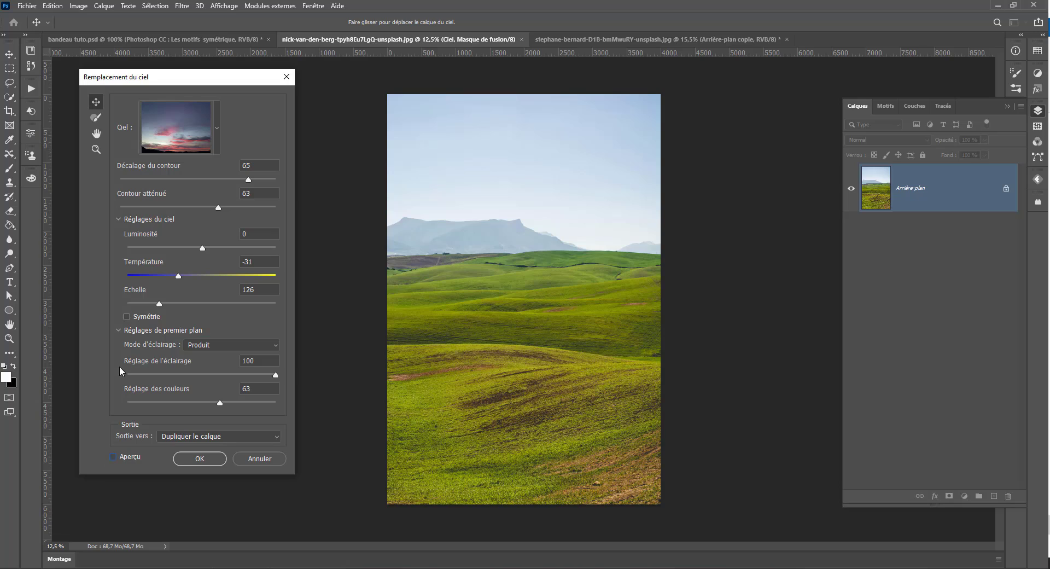
{"action": "left_click", "coordinate": [113, 456]}
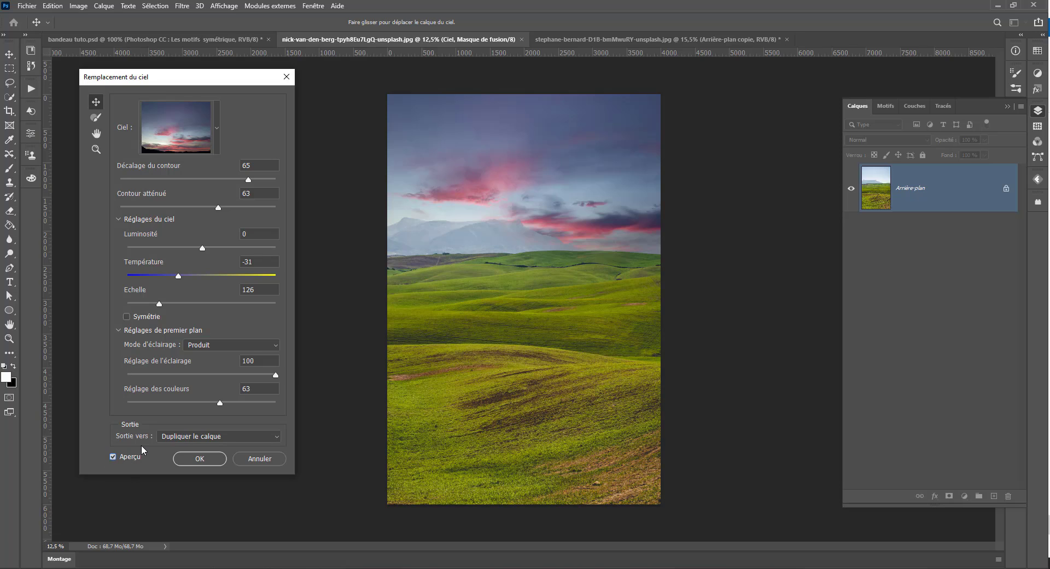